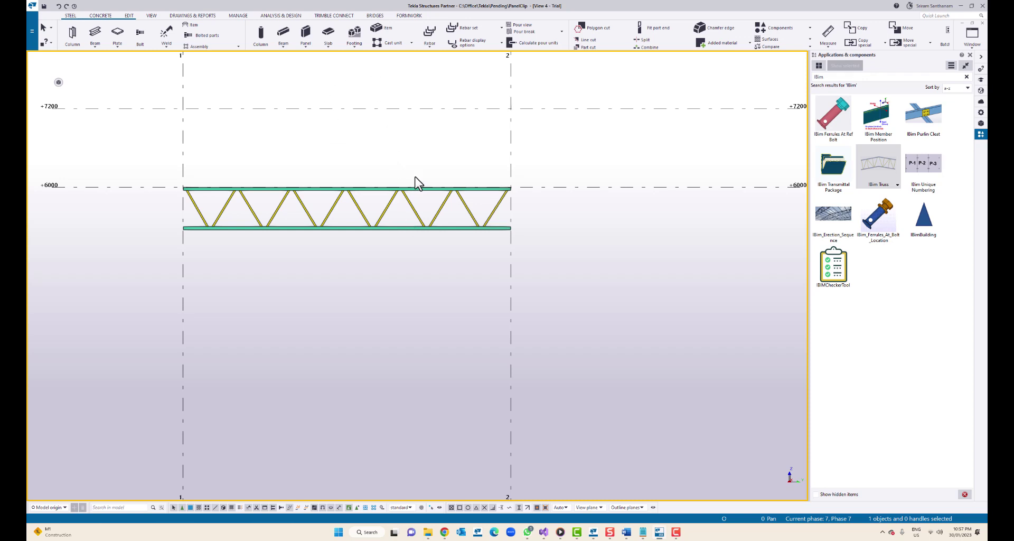
Delete the old truss and place an IBim Truss from grid 1 to grid 2 at +6000
{"action": "key", "text": "Delete"}
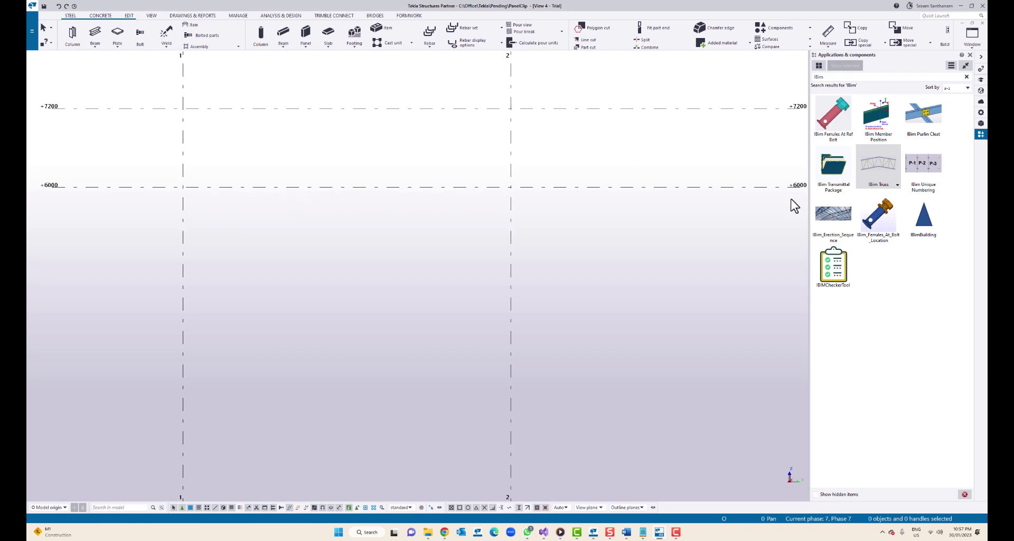
{"action": "left_click", "coordinate": [891, 176]}
{"action": "left_click", "coordinate": [184, 186]}
{"action": "left_click", "coordinate": [510, 186]}
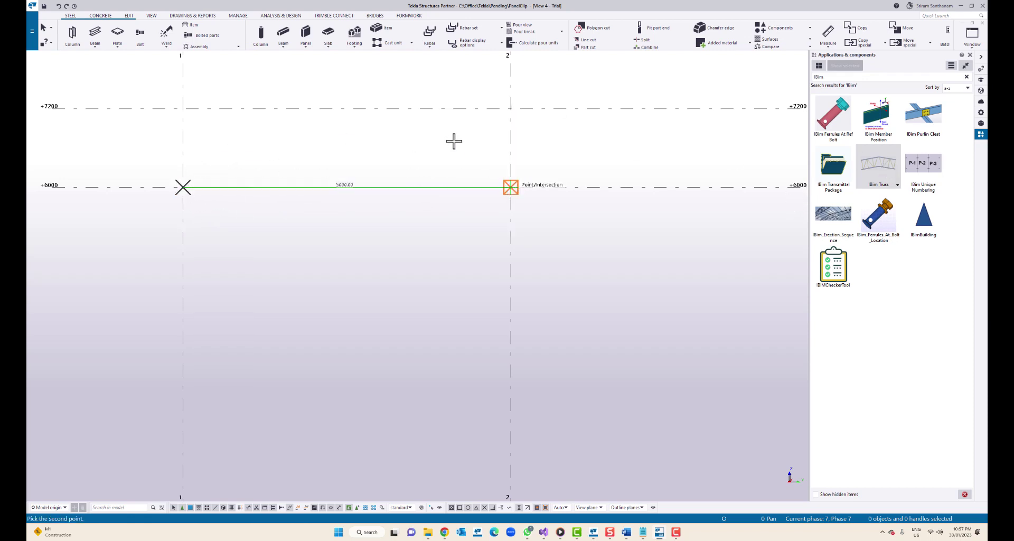
{"action": "right_click", "coordinate": [454, 142]}
{"action": "left_click", "coordinate": [467, 144]}
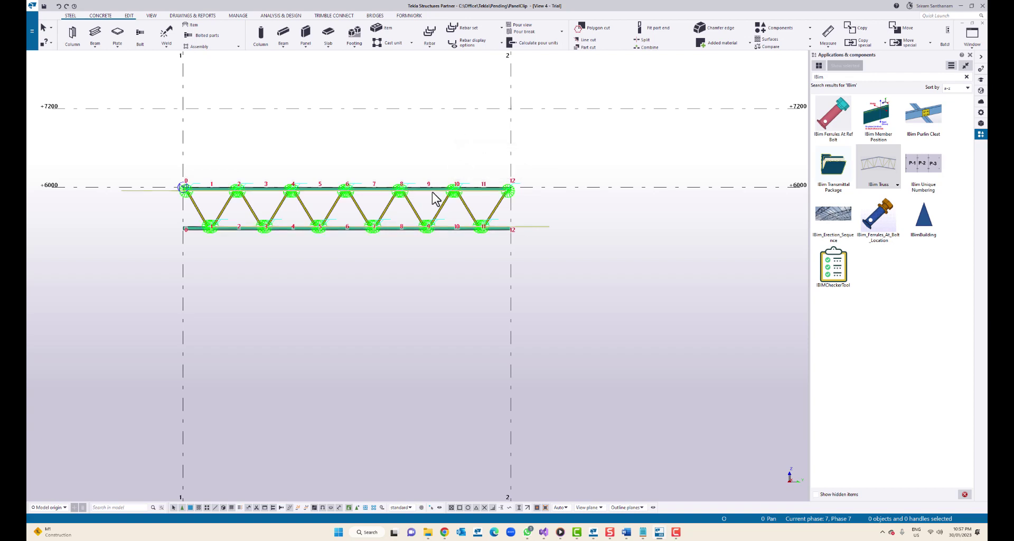
{"action": "double_click", "coordinate": [434, 198]}
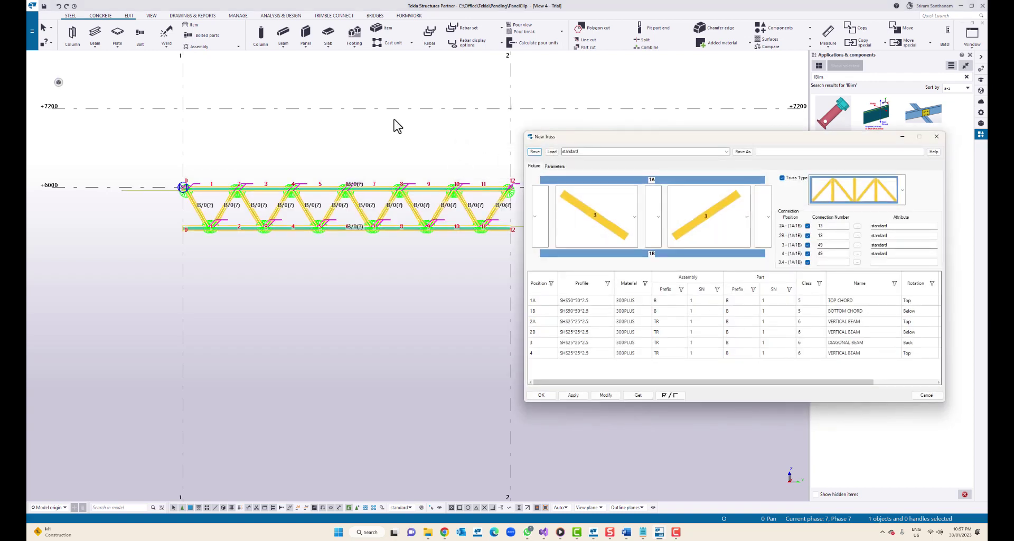
Add end verticals 2A and 2B to the truss and apply them
{"action": "left_click", "coordinate": [534, 220]}
{"action": "left_click", "coordinate": [536, 223]}
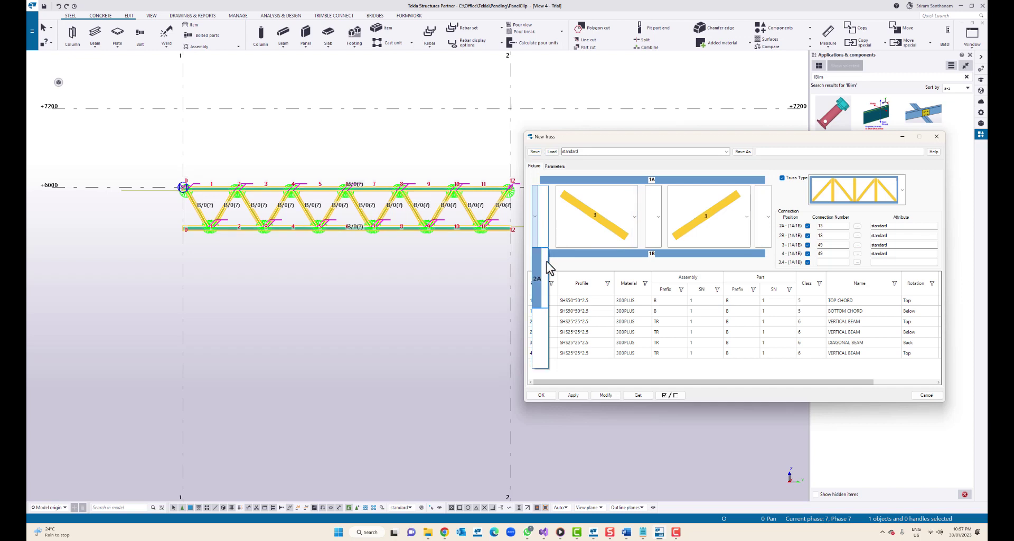
{"action": "left_click", "coordinate": [539, 276]}
{"action": "left_click", "coordinate": [768, 217]}
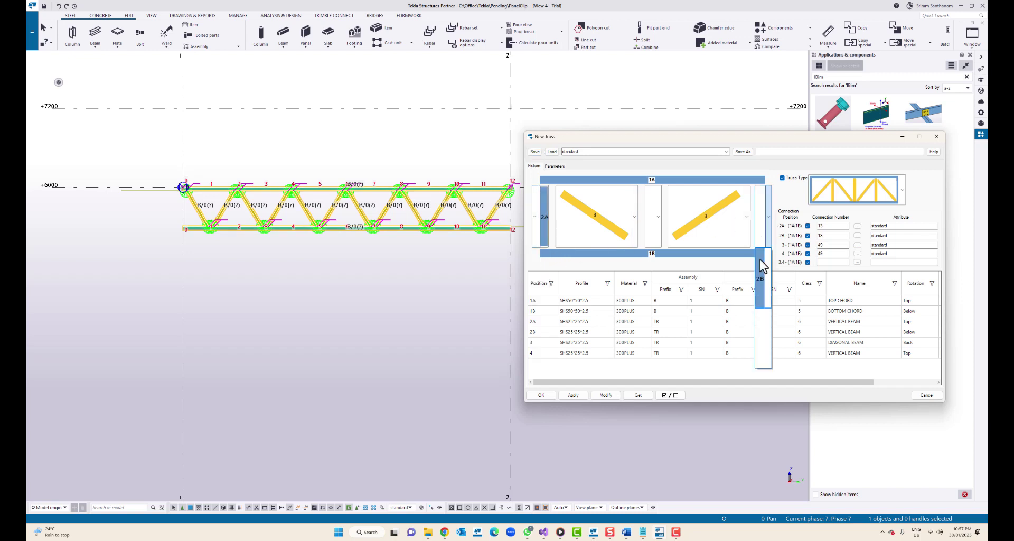
{"action": "left_click", "coordinate": [760, 276]}
{"action": "left_click", "coordinate": [768, 220]}
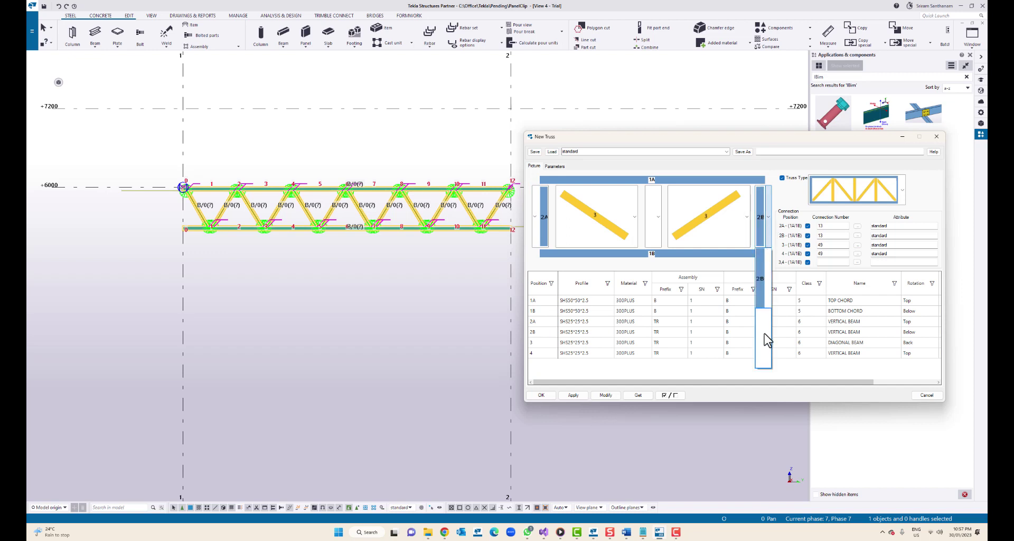
{"action": "left_click", "coordinate": [770, 228]}
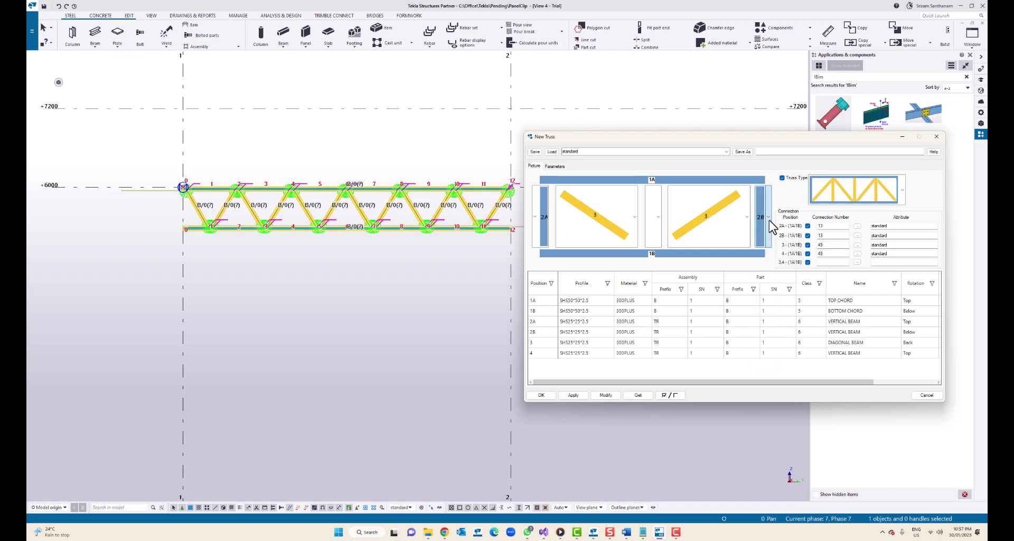
{"action": "left_click", "coordinate": [395, 195]}
{"action": "left_click", "coordinate": [611, 397]}
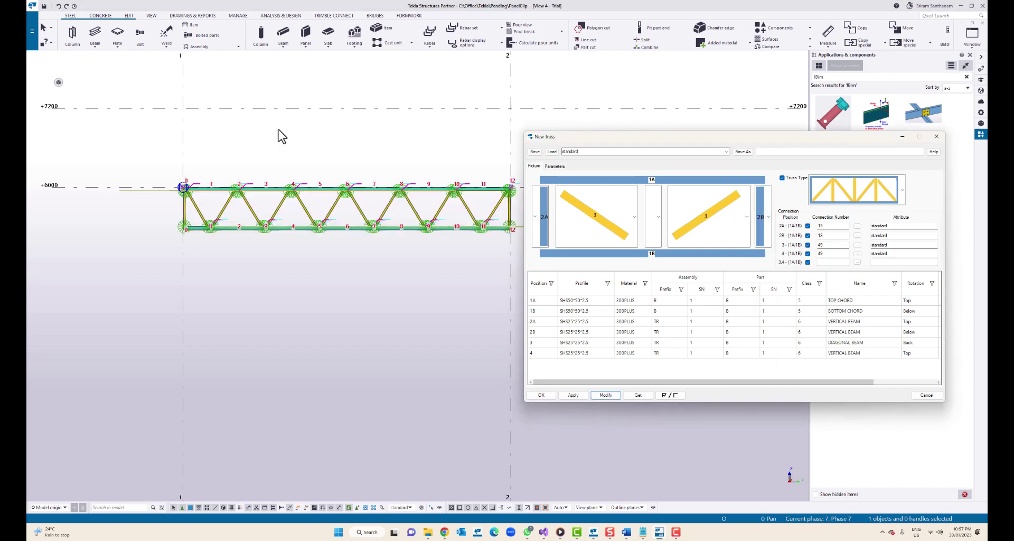
Add intermediate vertical member 4 in the middle slot and apply it to the truss
{"action": "scroll", "coordinate": [178, 217], "scroll_direction": "up", "scroll_amount": 3}
{"action": "scroll", "coordinate": [214, 235], "scroll_direction": "down", "scroll_amount": 2}
{"action": "scroll", "coordinate": [174, 155], "scroll_direction": "up", "scroll_amount": 3}
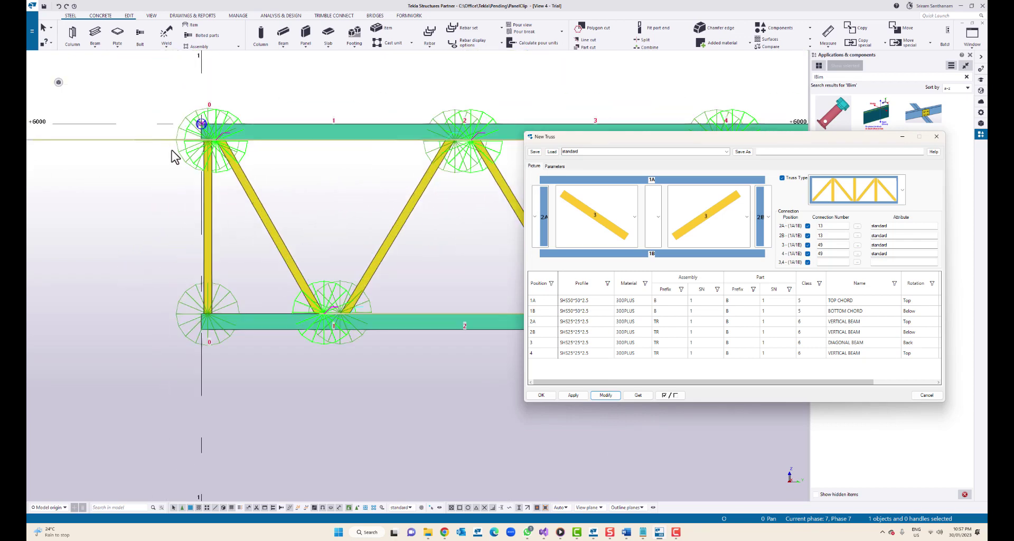
{"action": "left_click", "coordinate": [213, 150]}
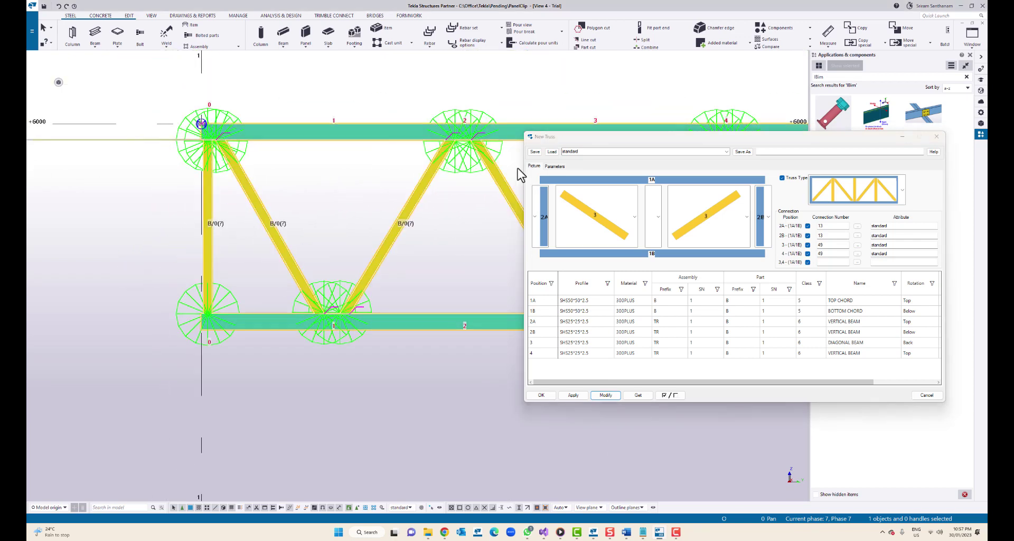
{"action": "left_click", "coordinate": [660, 222]}
{"action": "left_click", "coordinate": [656, 289]}
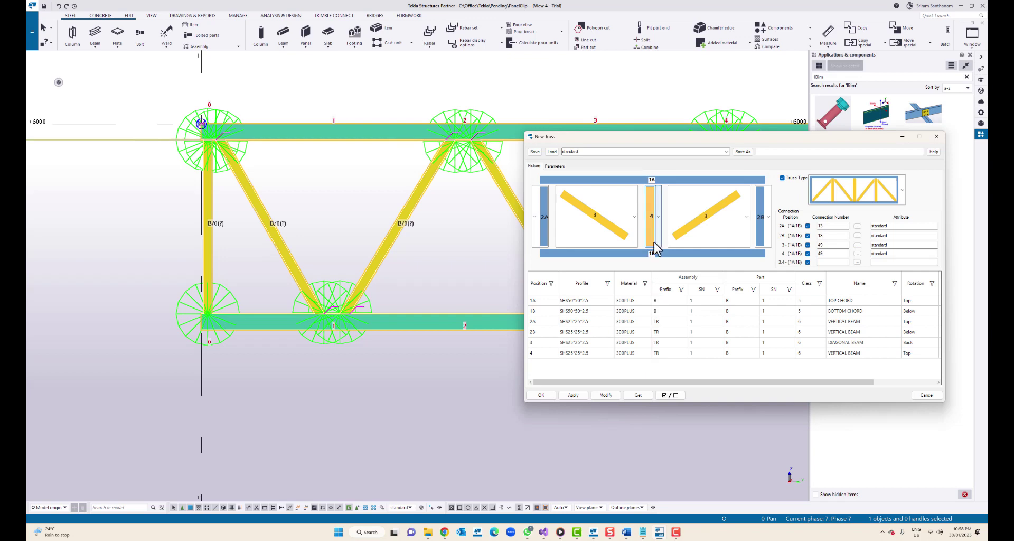
{"action": "left_click", "coordinate": [607, 396]}
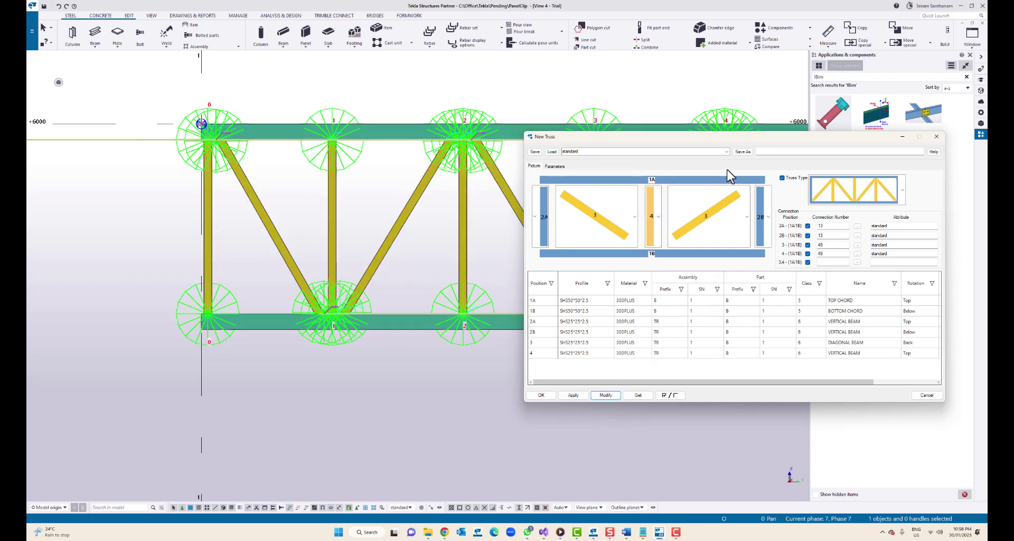
Set diagonal 3 to the upward-sloping option and apply it to the truss
{"action": "left_click", "coordinate": [636, 222]}
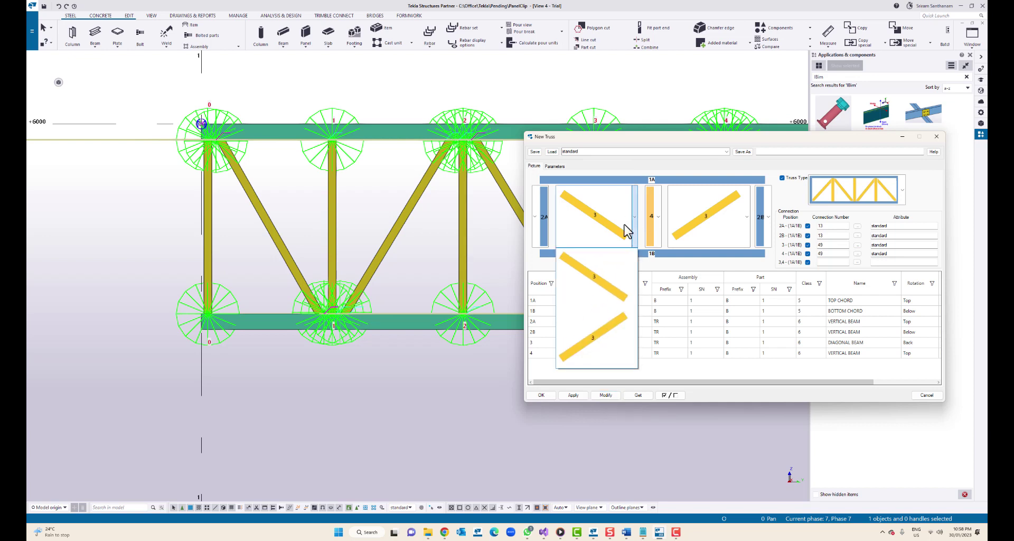
{"action": "left_click", "coordinate": [616, 331]}
{"action": "left_click", "coordinate": [610, 396]}
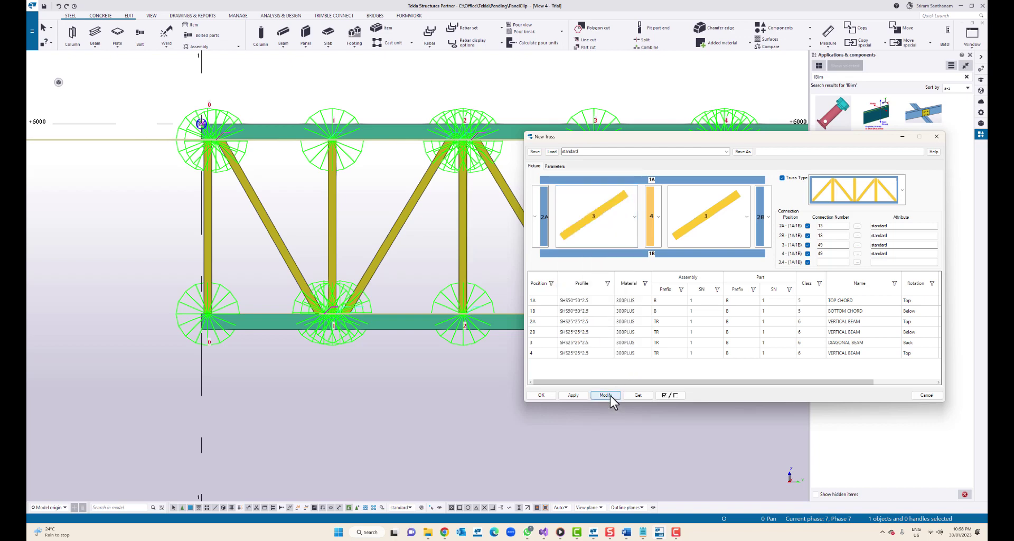
Set both diagonal slots to the downward-sloping diagonal and apply the matching layout
{"action": "left_click", "coordinate": [746, 222]}
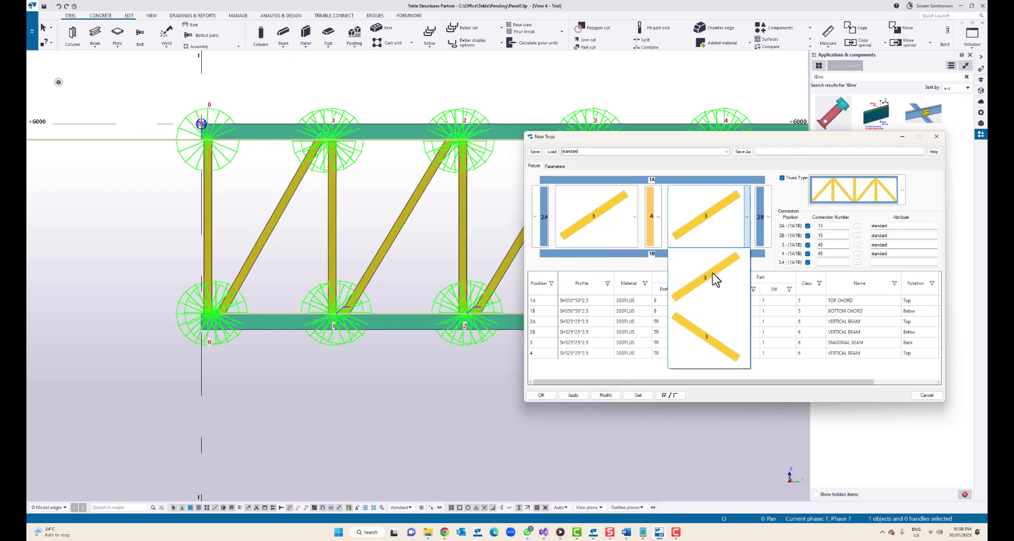
{"action": "left_click", "coordinate": [704, 335]}
{"action": "left_click", "coordinate": [635, 217]}
{"action": "left_click", "coordinate": [603, 271]}
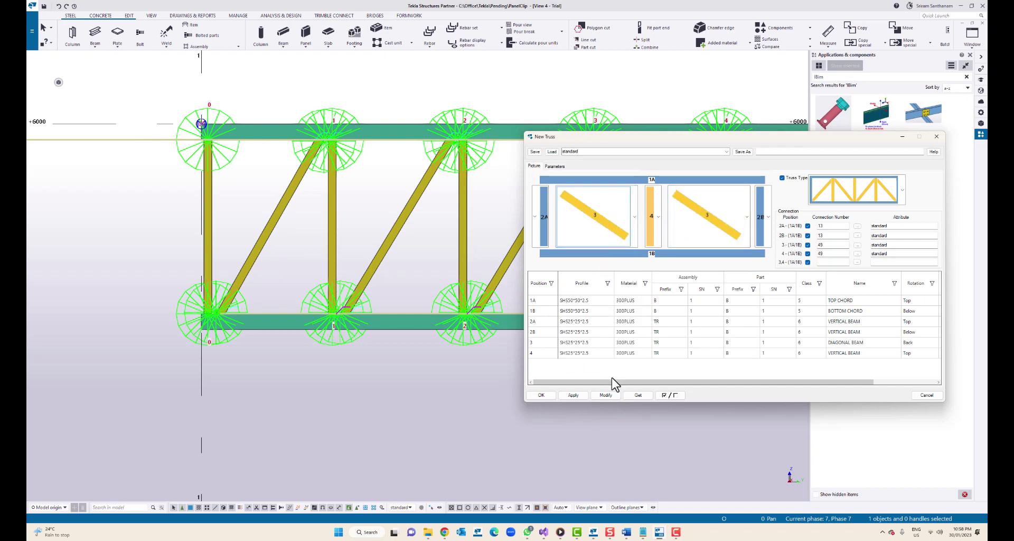
{"action": "left_click", "coordinate": [603, 396]}
{"action": "scroll", "coordinate": [346, 218], "scroll_direction": "down", "scroll_amount": 3}
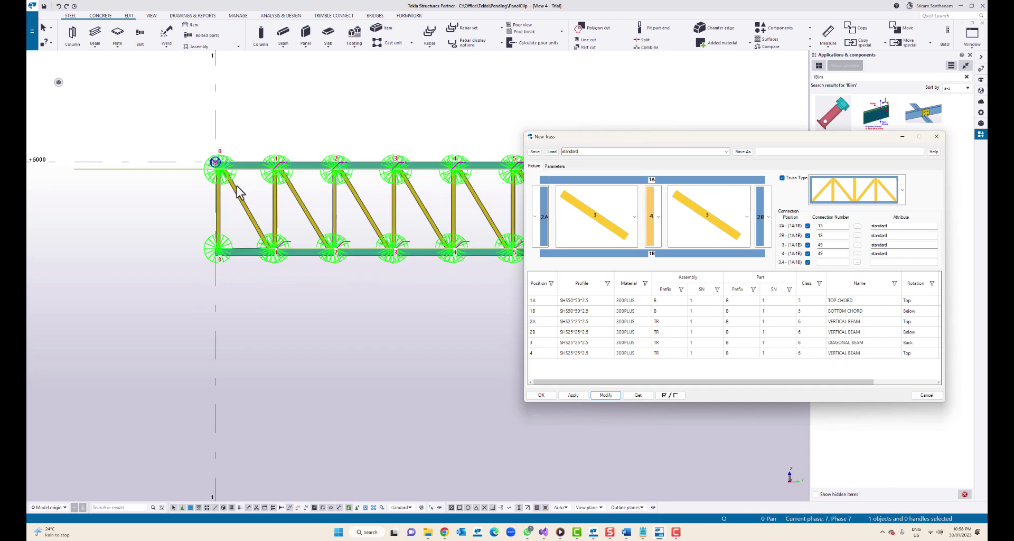
{"action": "scroll", "coordinate": [246, 183], "scroll_direction": "up", "scroll_amount": 5}
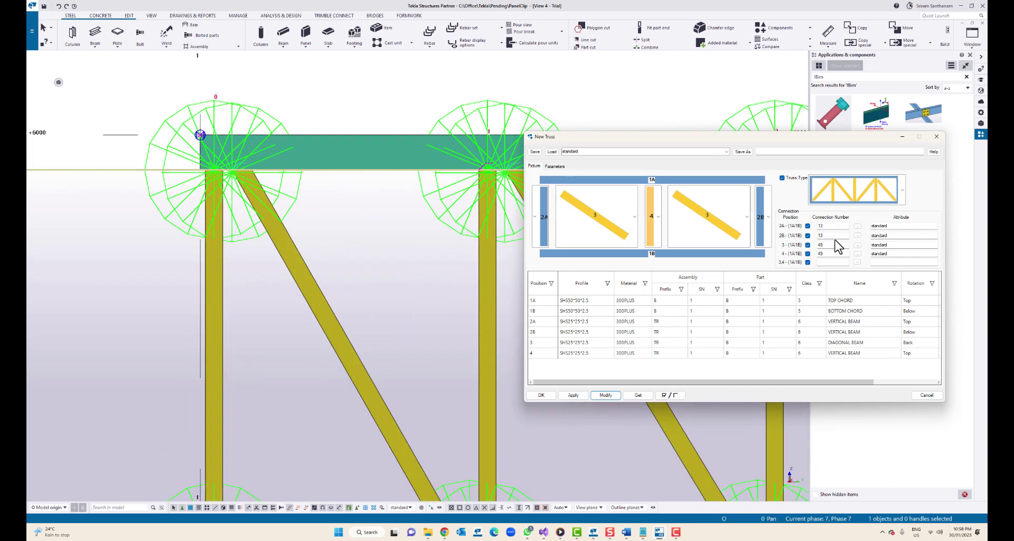
{"action": "left_click", "coordinate": [356, 509]}
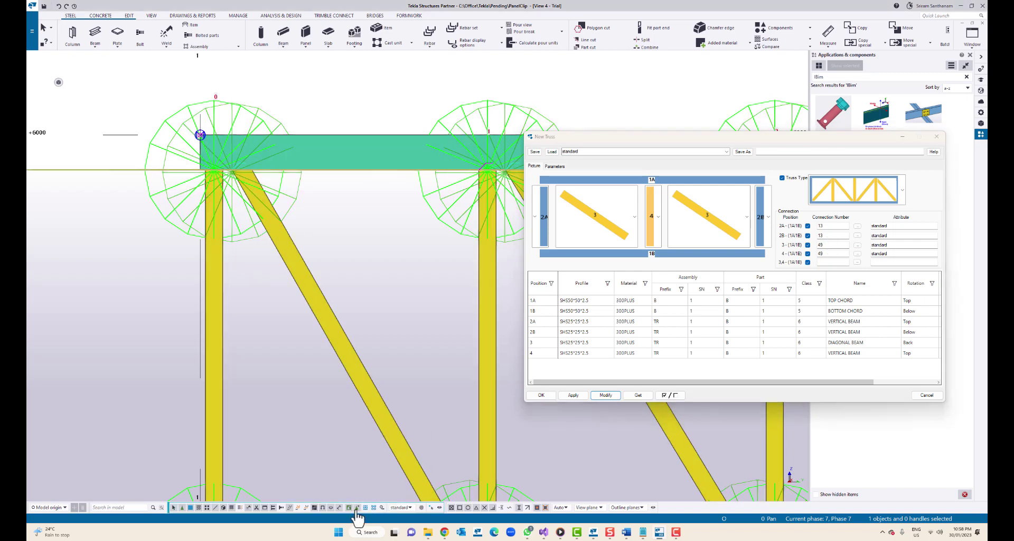
Close the NewNotch (49) settings, reselect the truss and show its node parameters
{"action": "left_click", "coordinate": [443, 220]}
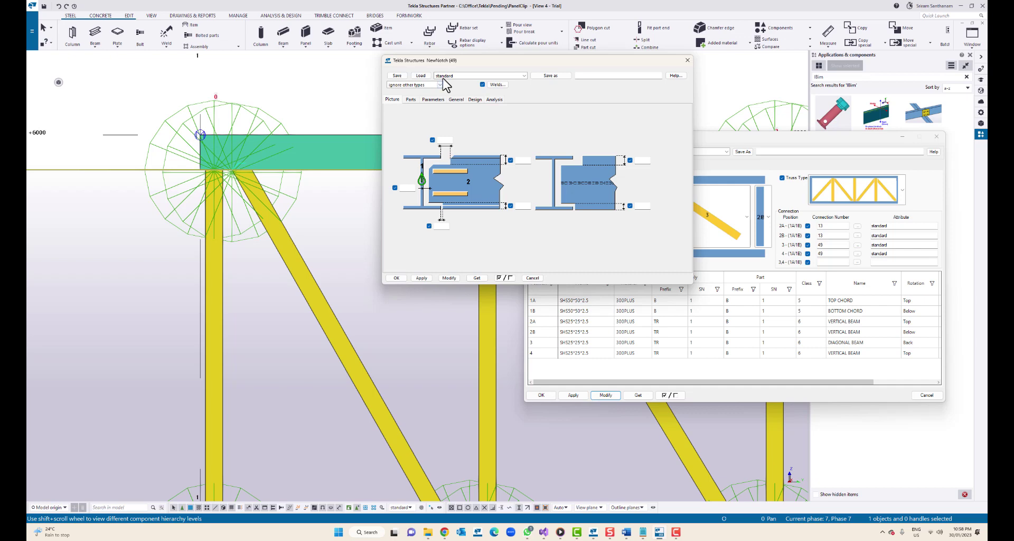
{"action": "left_click", "coordinate": [686, 59]}
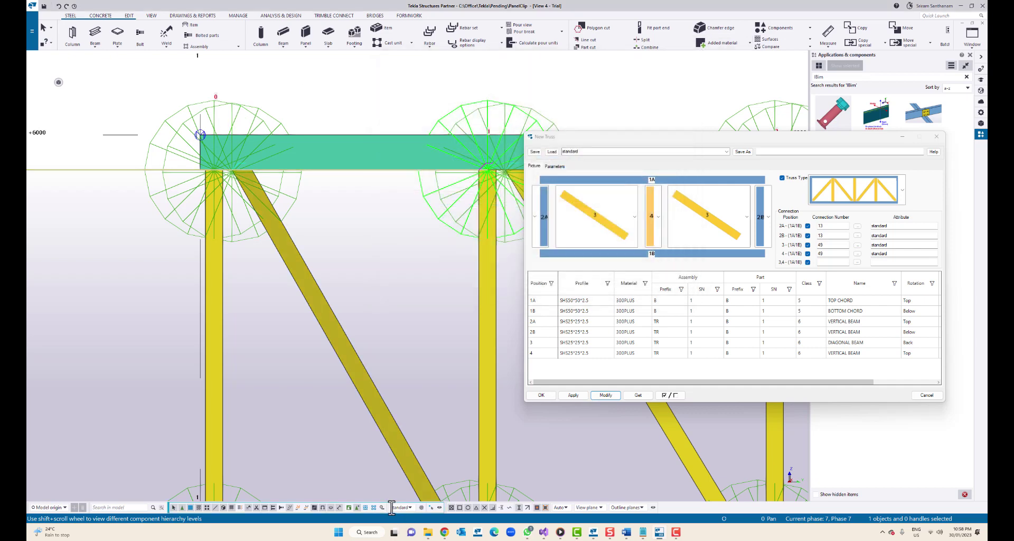
{"action": "left_click", "coordinate": [385, 403]}
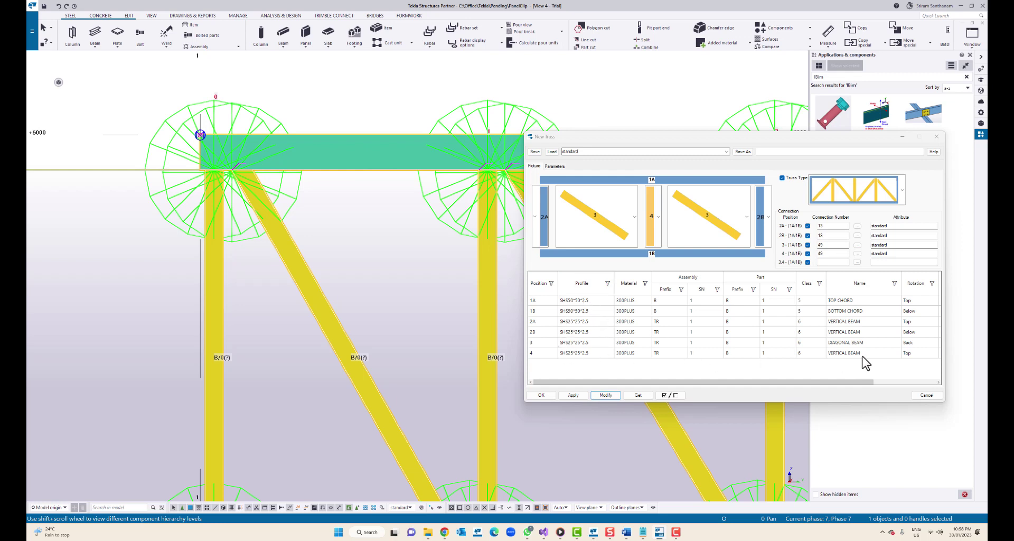
{"action": "left_click_drag", "start_coordinate": [834, 382], "coordinate": [908, 382]}
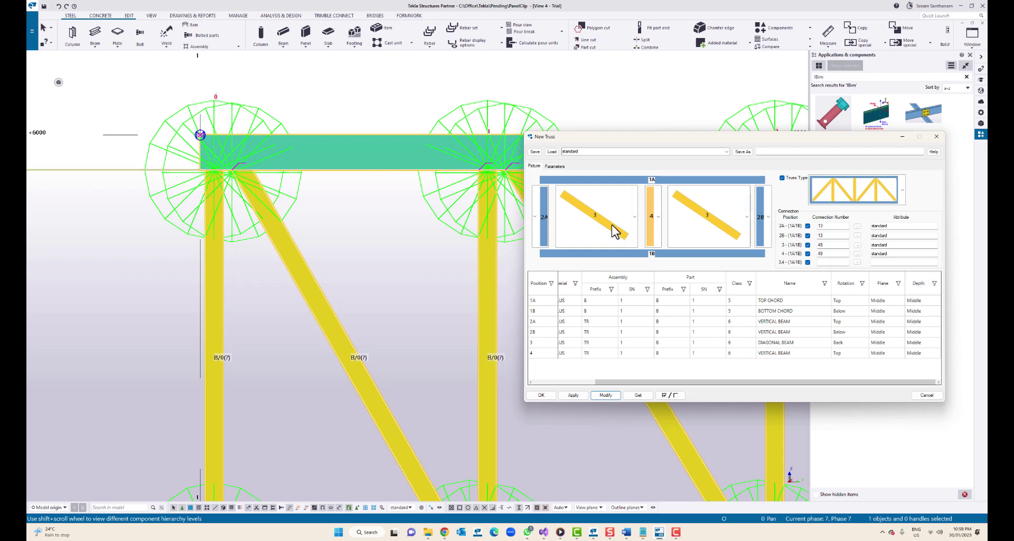
{"action": "left_click", "coordinate": [554, 167]}
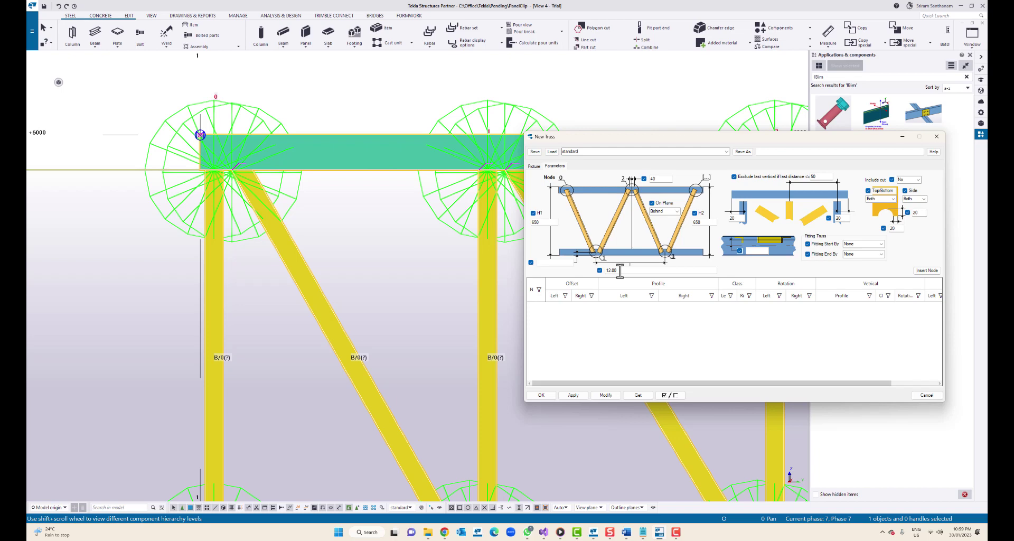
Load the SHS_Diagonal preset and apply it to the truss
{"action": "scroll", "coordinate": [254, 157], "scroll_direction": "down", "scroll_amount": 5}
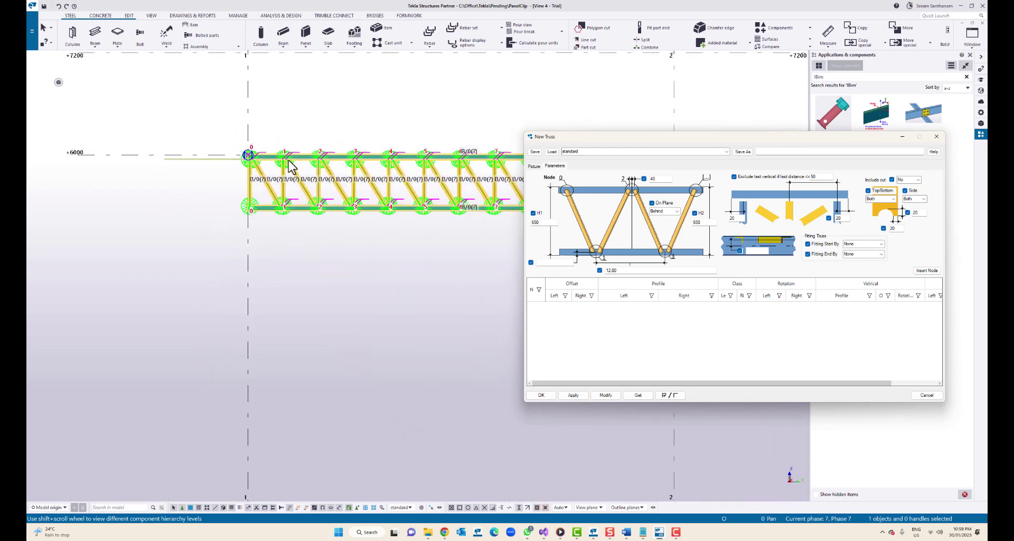
{"action": "left_click", "coordinate": [726, 151]}
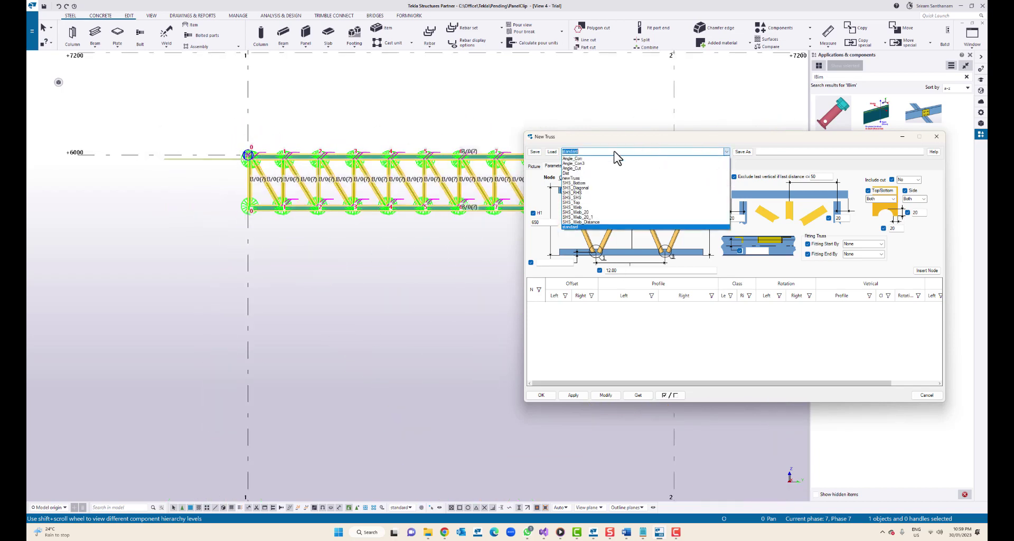
{"action": "left_click", "coordinate": [578, 186]}
{"action": "left_click", "coordinate": [552, 152]}
{"action": "left_click", "coordinate": [606, 396]}
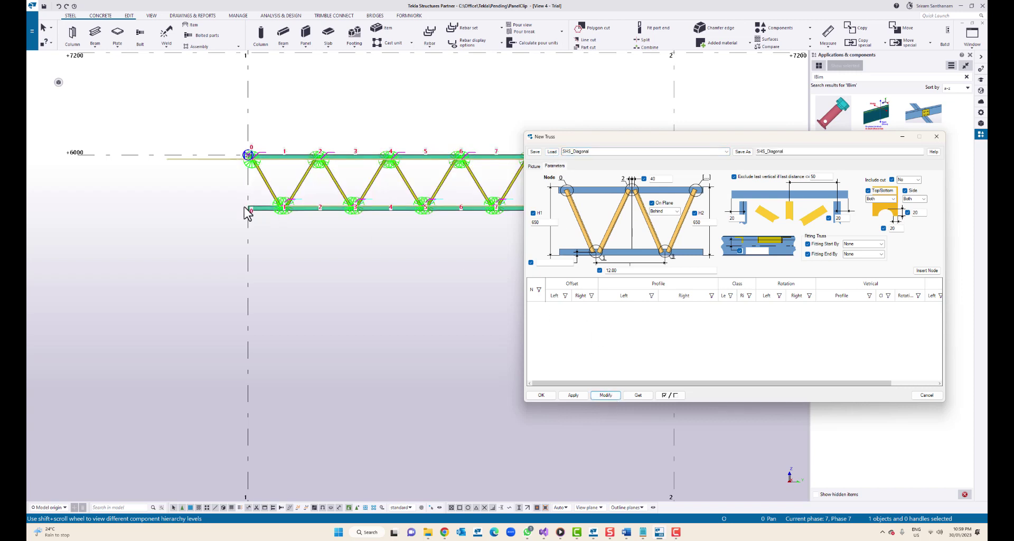
Check the regenerated truss and select the 12.00 parameter value for editing
{"action": "scroll", "coordinate": [238, 199], "scroll_direction": "down", "scroll_amount": 1}
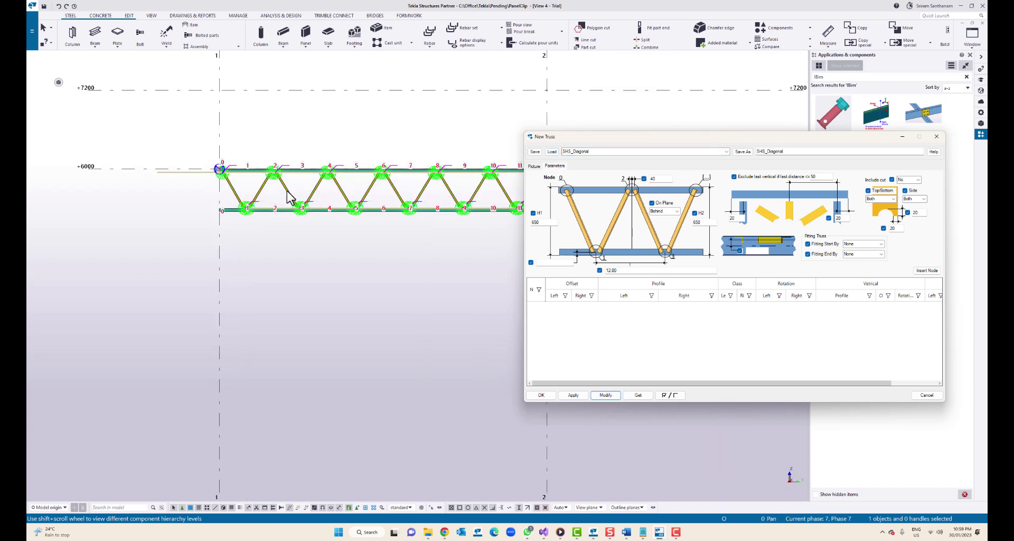
{"action": "scroll", "coordinate": [320, 198], "scroll_direction": "down", "scroll_amount": 2}
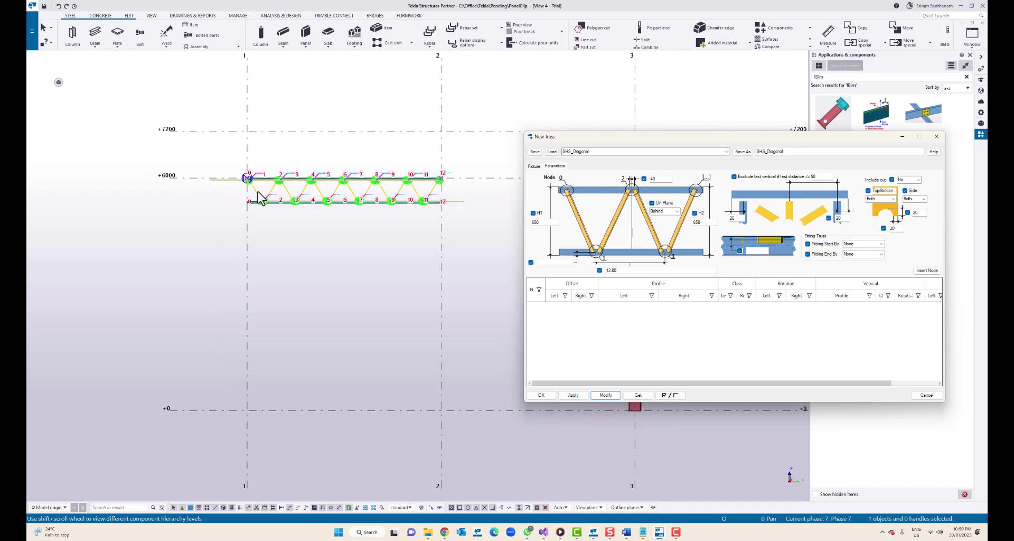
{"action": "scroll", "coordinate": [277, 196], "scroll_direction": "up", "scroll_amount": 2}
{"action": "scroll", "coordinate": [364, 190], "scroll_direction": "down", "scroll_amount": 2}
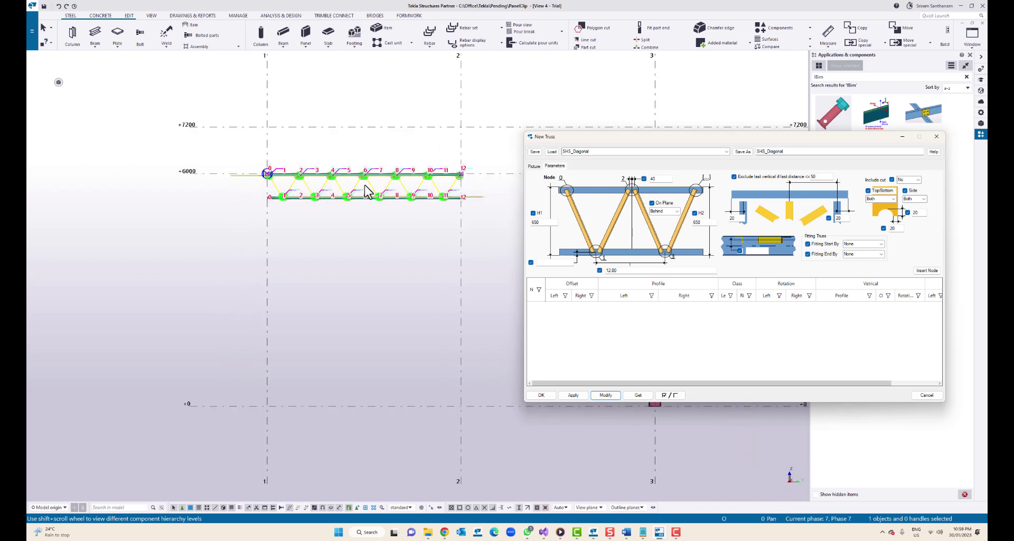
{"action": "left_click", "coordinate": [620, 270]}
{"action": "double_click", "coordinate": [621, 270]}
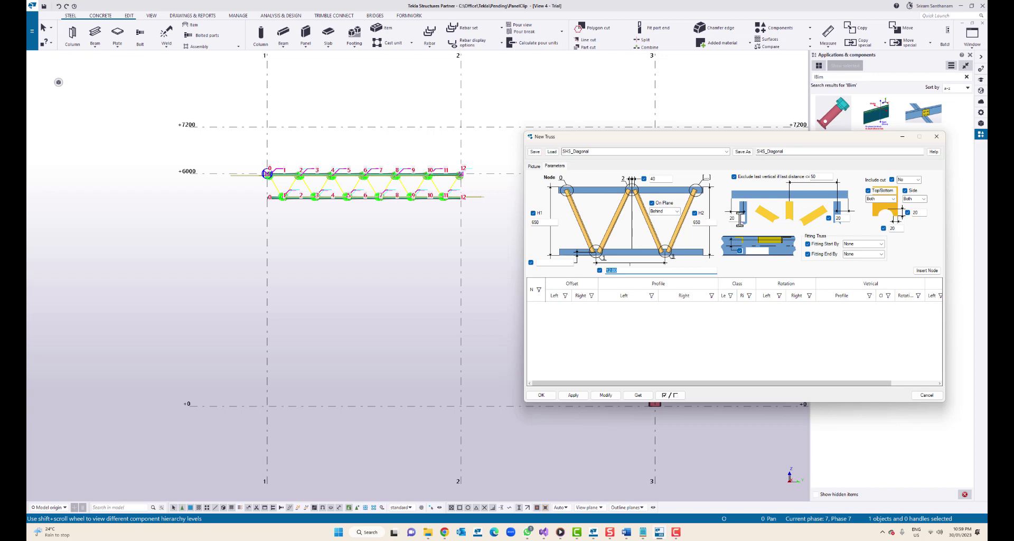
Change the left cut offset from 20 to 50 and update the truss
{"action": "scroll", "coordinate": [267, 174], "scroll_direction": "up", "scroll_amount": 5}
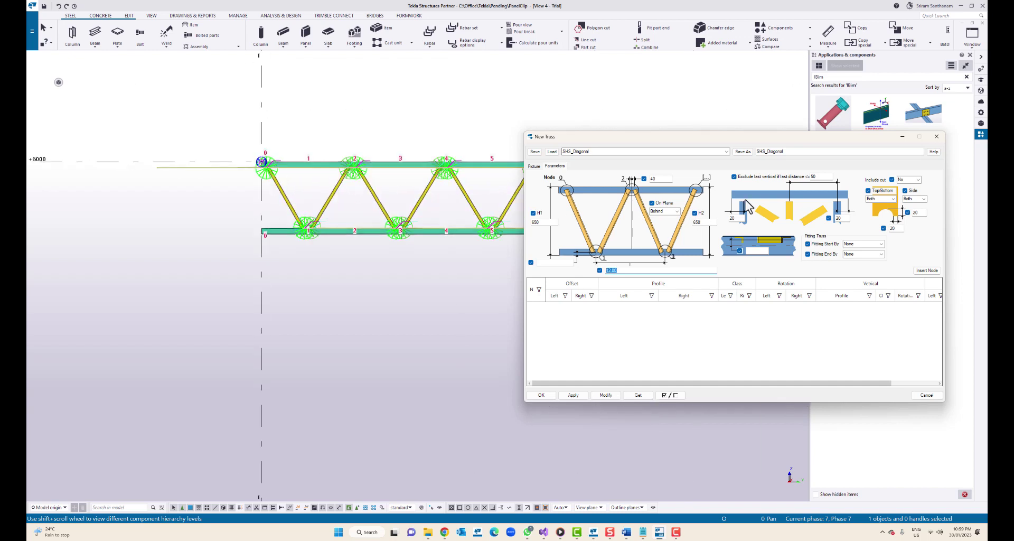
{"action": "left_click", "coordinate": [736, 218]}
{"action": "left_click", "coordinate": [348, 172]}
{"action": "left_click", "coordinate": [605, 395]}
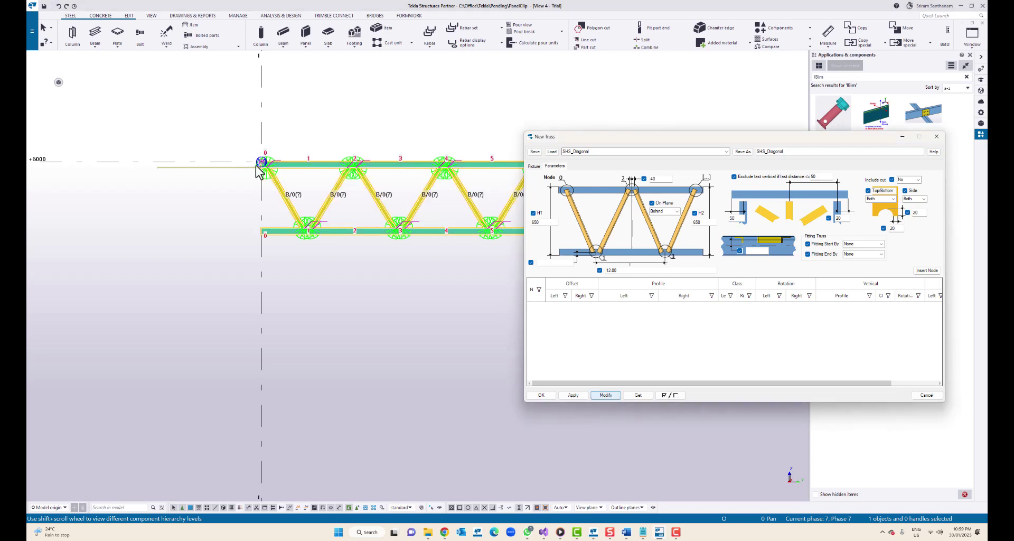
Change the right cut offset from 20 to 50 and update the truss
{"action": "scroll", "coordinate": [206, 203], "scroll_direction": "down", "scroll_amount": 1}
{"action": "scroll", "coordinate": [206, 203], "scroll_direction": "down", "scroll_amount": 2}
{"action": "scroll", "coordinate": [425, 197], "scroll_direction": "up", "scroll_amount": 6}
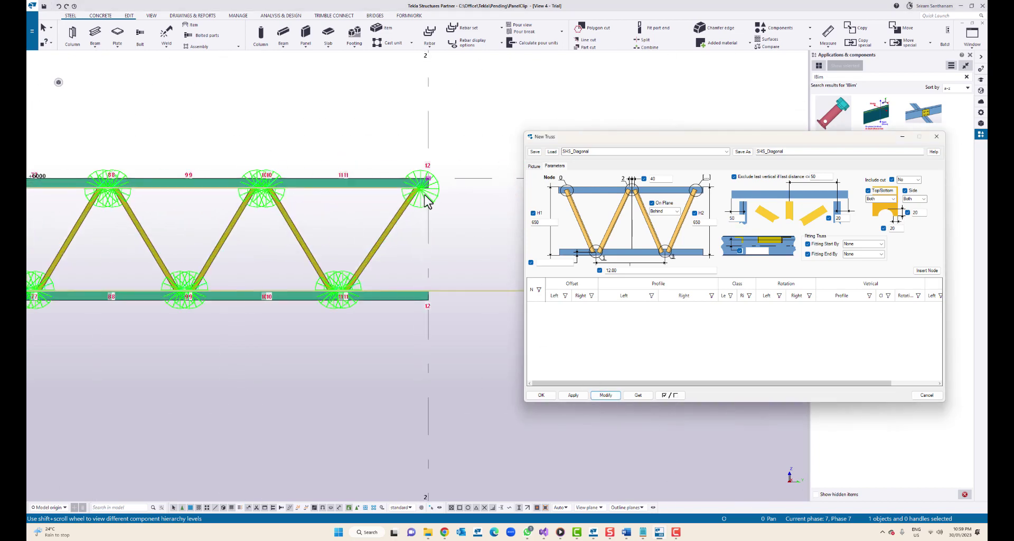
{"action": "double_click", "coordinate": [837, 218]}
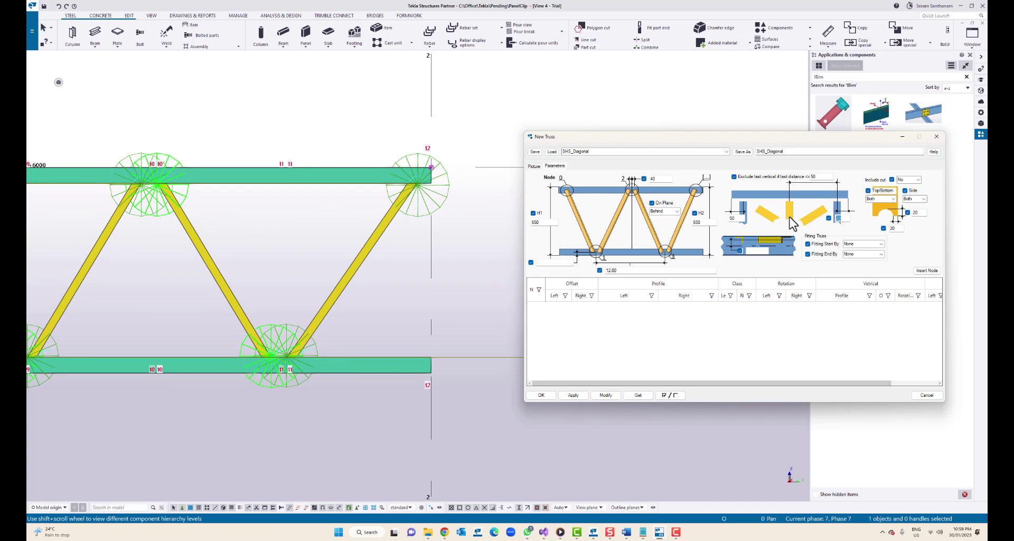
{"action": "left_click", "coordinate": [605, 395]}
{"action": "scroll", "coordinate": [483, 258], "scroll_direction": "down", "scroll_amount": 4}
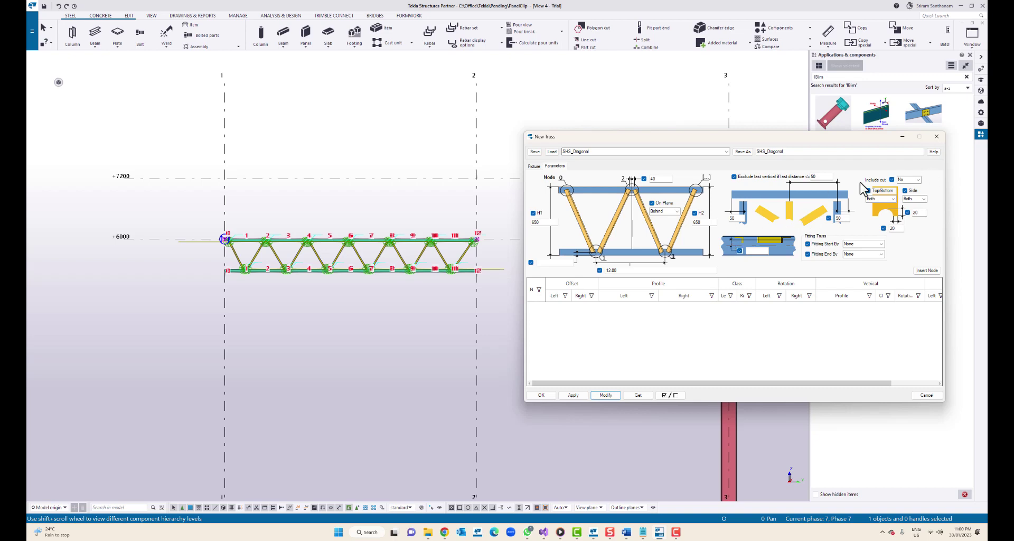
In a 3D view, set Include cut to Yes and apply it to the truss
{"action": "left_click", "coordinate": [430, 269]}
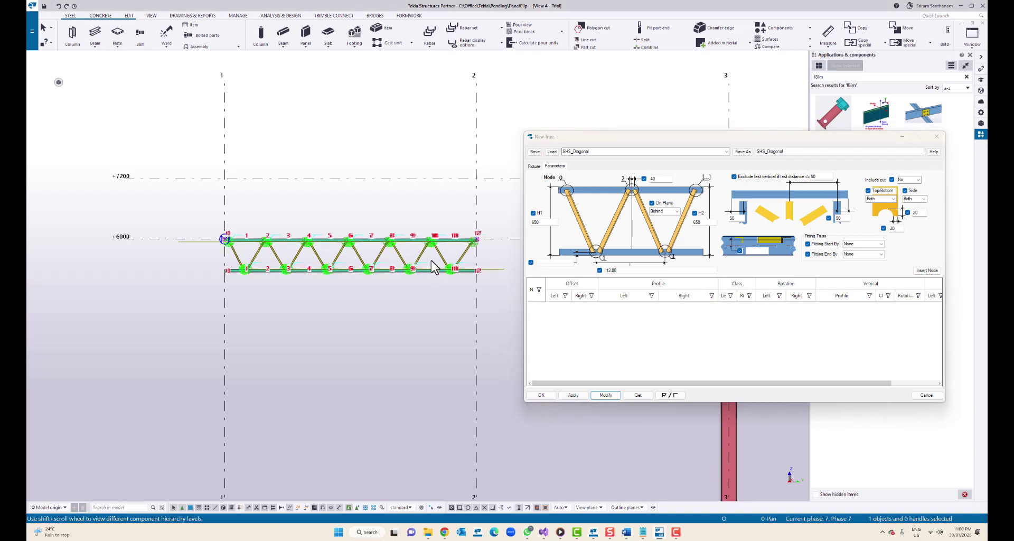
{"action": "key", "text": "ctrl+p"}
{"action": "scroll", "coordinate": [437, 280], "scroll_direction": "up", "scroll_amount": 5}
{"action": "scroll", "coordinate": [436, 278], "scroll_direction": "up", "scroll_amount": 5}
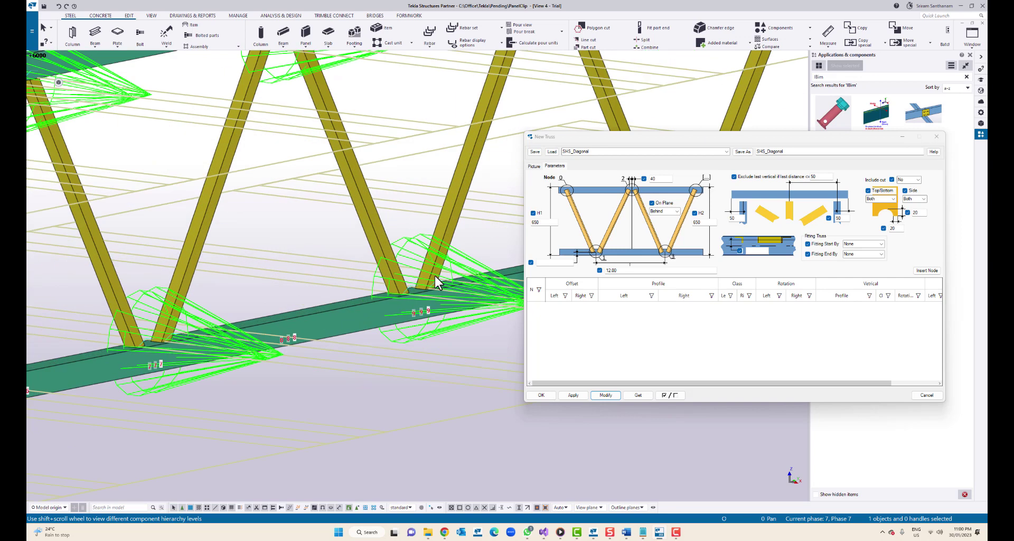
{"action": "left_click", "coordinate": [917, 179]}
{"action": "left_click", "coordinate": [905, 193]}
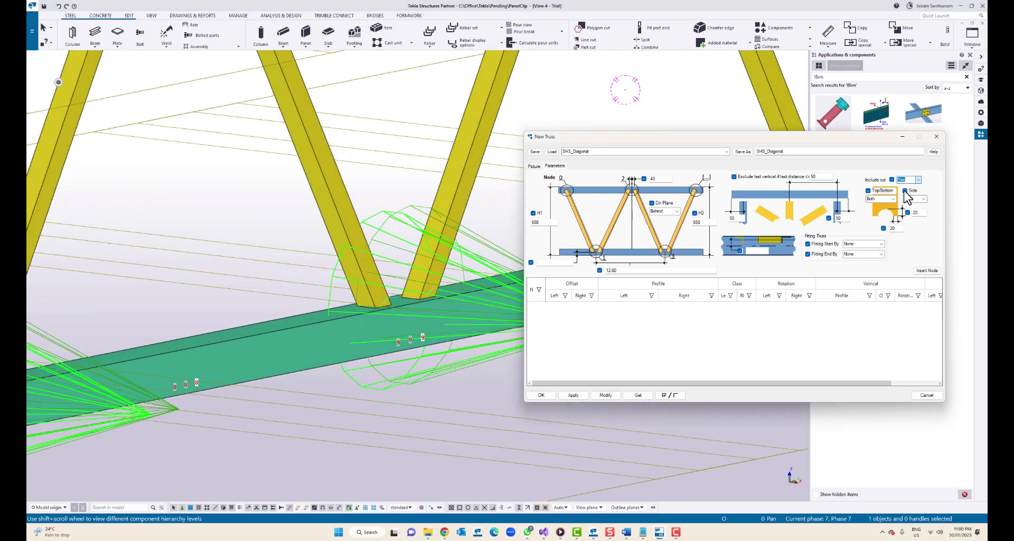
{"action": "left_click", "coordinate": [613, 395]}
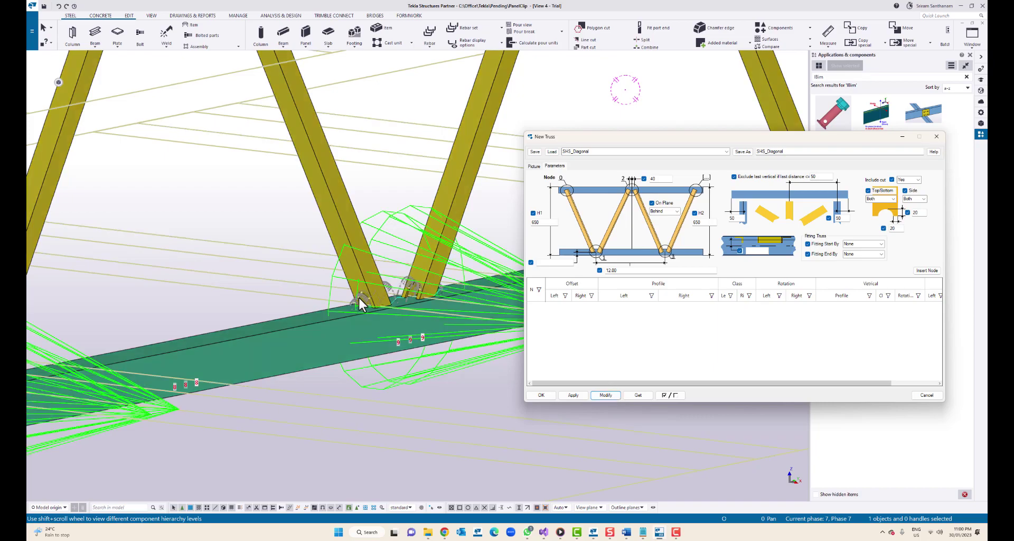
Inspect the cut truss node in 3D, then return to the elevation and redraw it
{"action": "middle_click_drag", "start_coordinate": [396, 301], "coordinate": [344, 355], "text": "ctrl"}
{"action": "scroll", "coordinate": [343, 355], "scroll_direction": "down", "scroll_amount": 4}
{"action": "middle_click_drag", "start_coordinate": [527, 120], "coordinate": [414, 186], "text": "ctrl"}
{"action": "scroll", "coordinate": [418, 170], "scroll_direction": "down", "scroll_amount": 5}
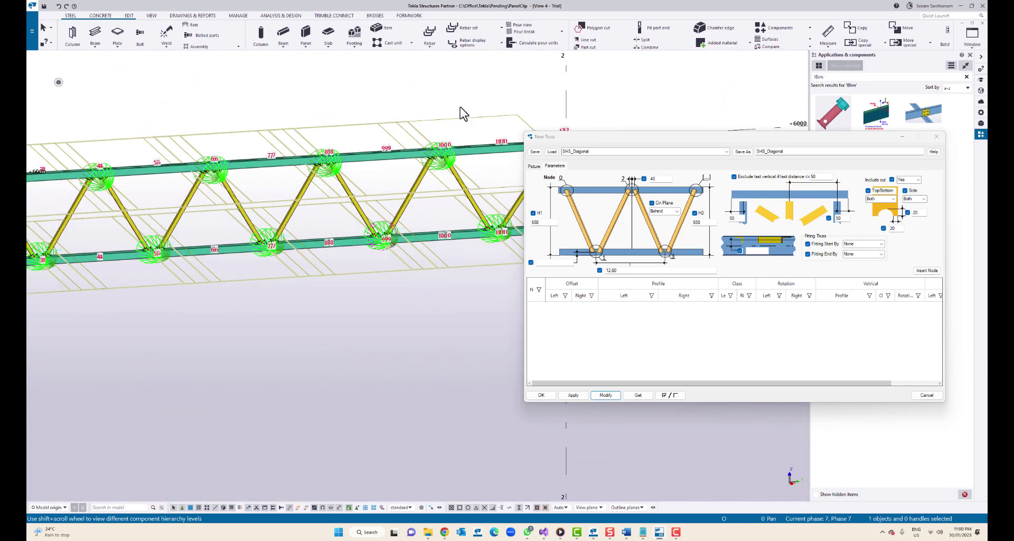
{"action": "key", "text": "ctrl+p"}
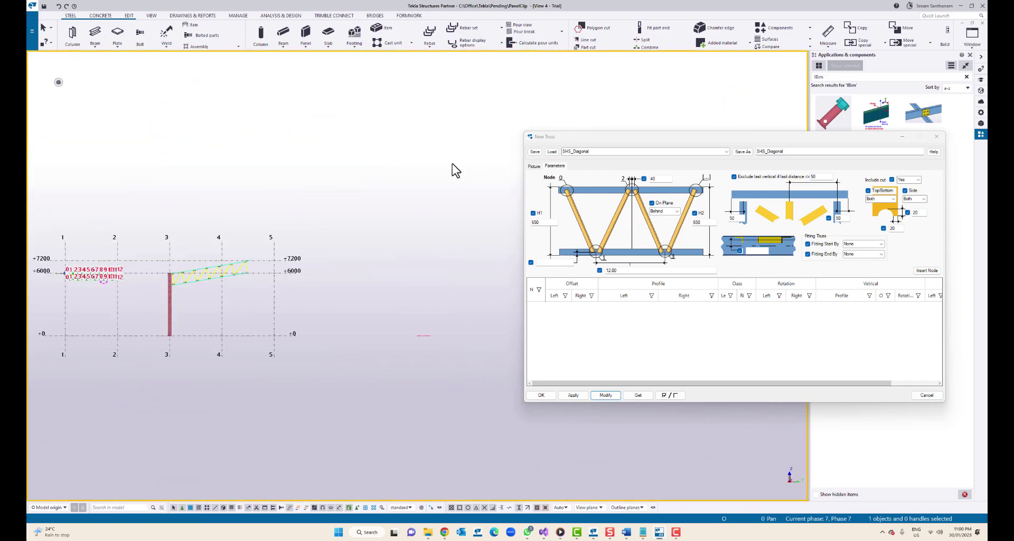
{"action": "scroll", "coordinate": [59, 277], "scroll_direction": "up", "scroll_amount": 5}
{"action": "right_click", "coordinate": [250, 165]}
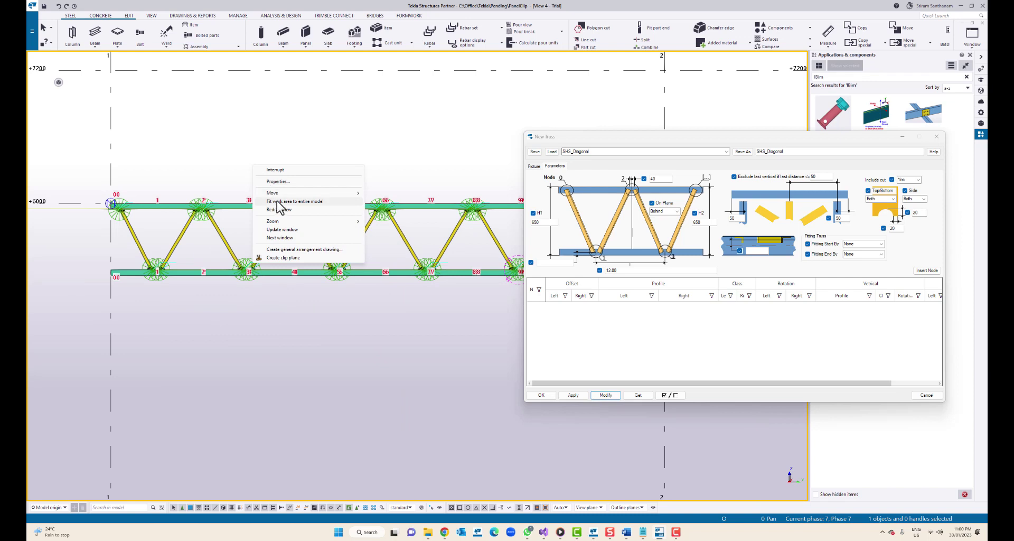
{"action": "left_click", "coordinate": [276, 205]}
{"action": "scroll", "coordinate": [285, 175], "scroll_direction": "down", "scroll_amount": 3}
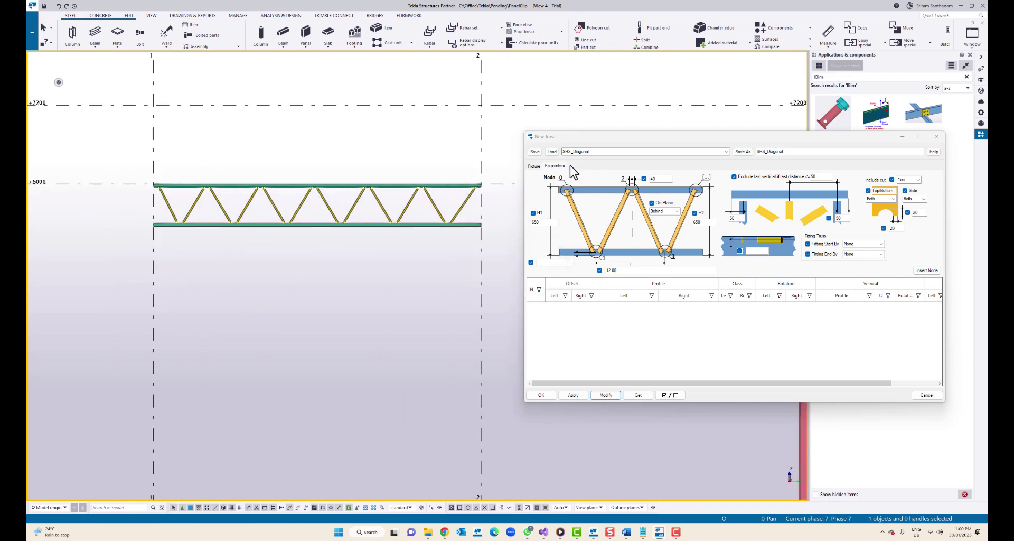
Load the SHS_Top preset and rebuild the truss with it
{"action": "left_click", "coordinate": [726, 151]}
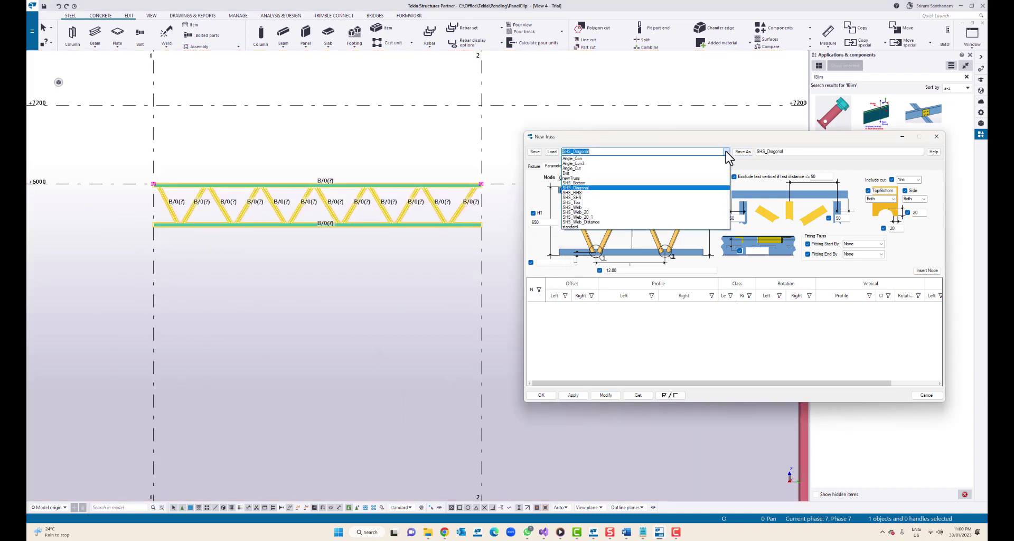
{"action": "left_click", "coordinate": [575, 203]}
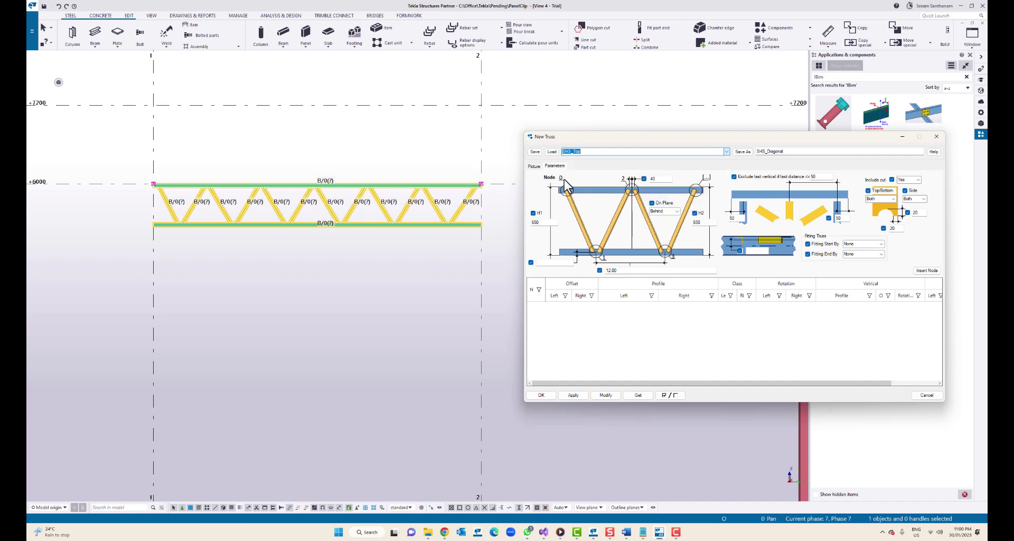
{"action": "left_click", "coordinate": [552, 152]}
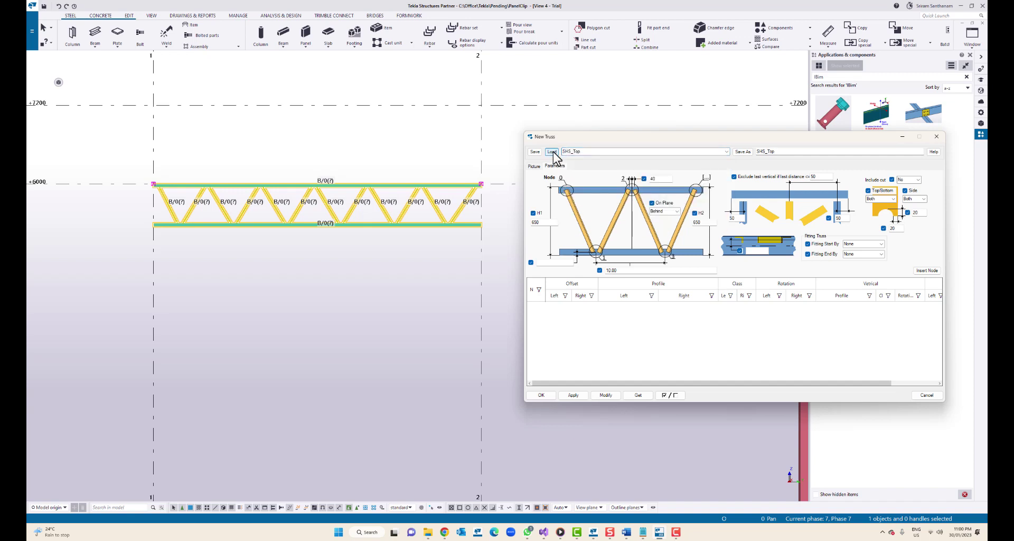
{"action": "left_click", "coordinate": [605, 395]}
{"action": "left_click", "coordinate": [605, 395]}
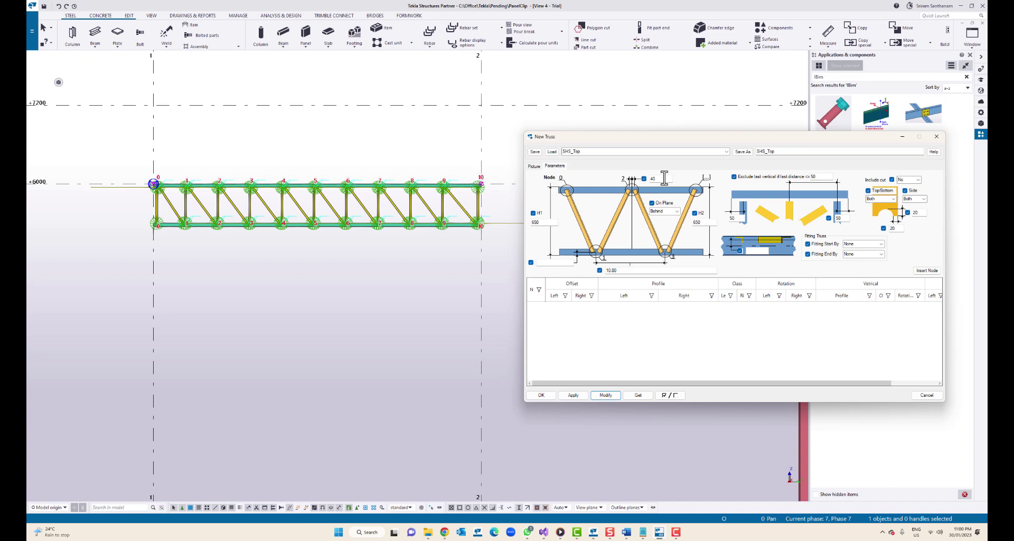
Load the SHS_Bottom preset and apply it, flipping the diagonals
{"action": "left_click", "coordinate": [726, 151]}
{"action": "left_click", "coordinate": [578, 189]}
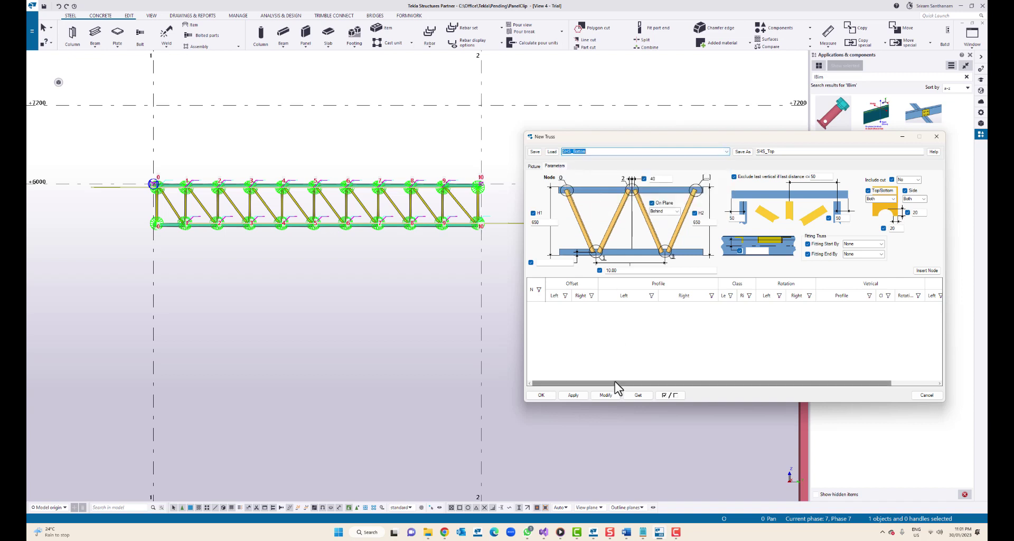
{"action": "left_click", "coordinate": [551, 152]}
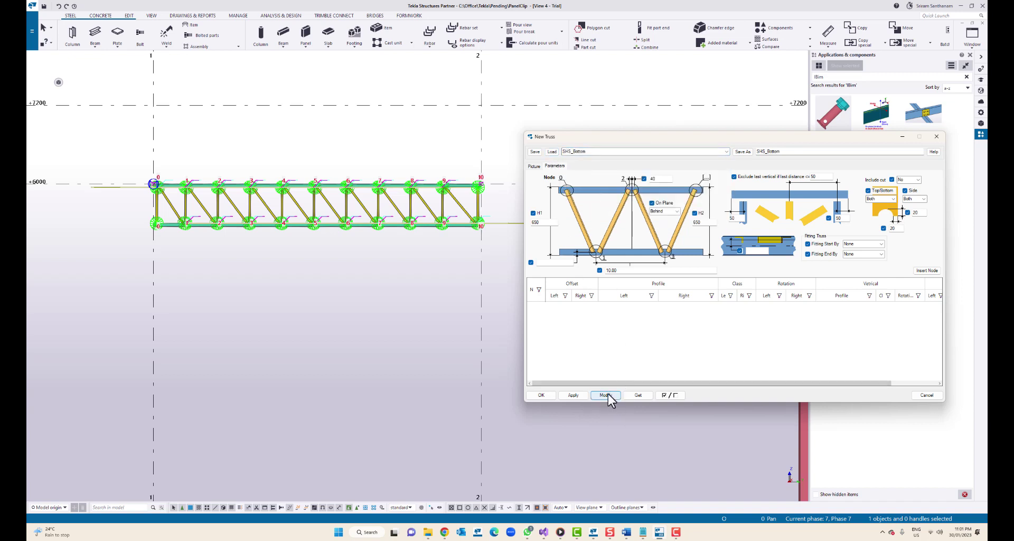
{"action": "left_click", "coordinate": [606, 395]}
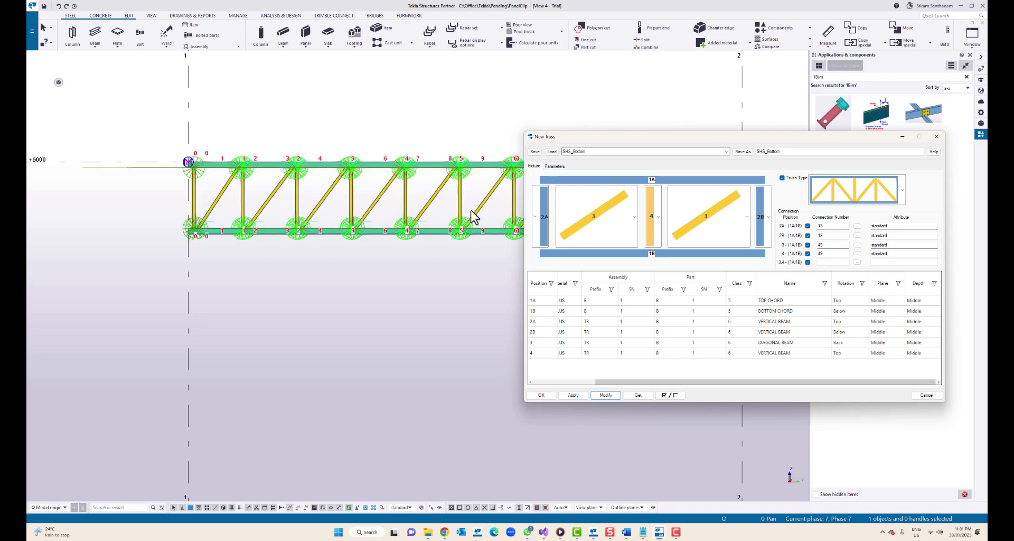
Load the SHS_Web preset and apply its zigzag web layout to the truss
{"action": "left_click", "coordinate": [726, 152]}
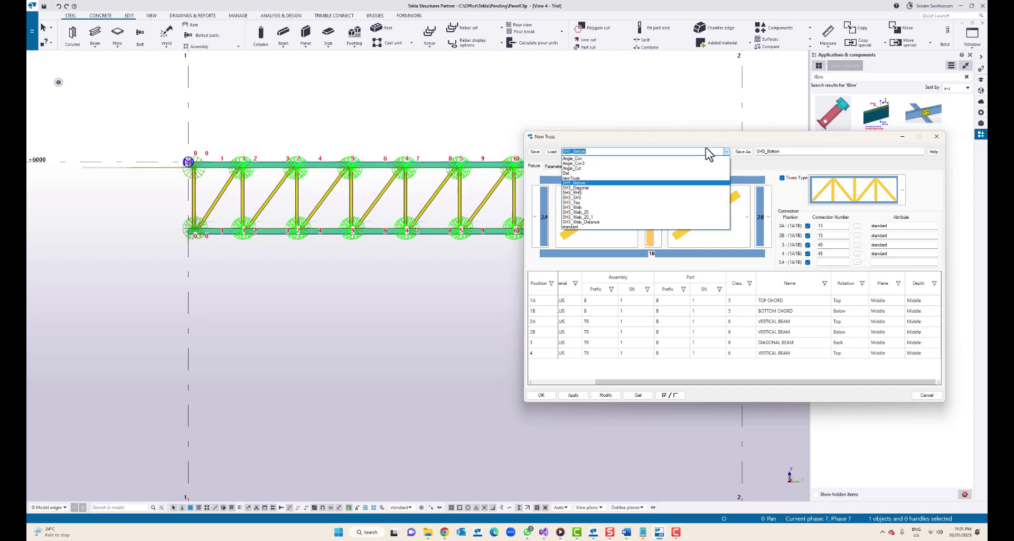
{"action": "left_click", "coordinate": [577, 207]}
{"action": "left_click", "coordinate": [552, 152]}
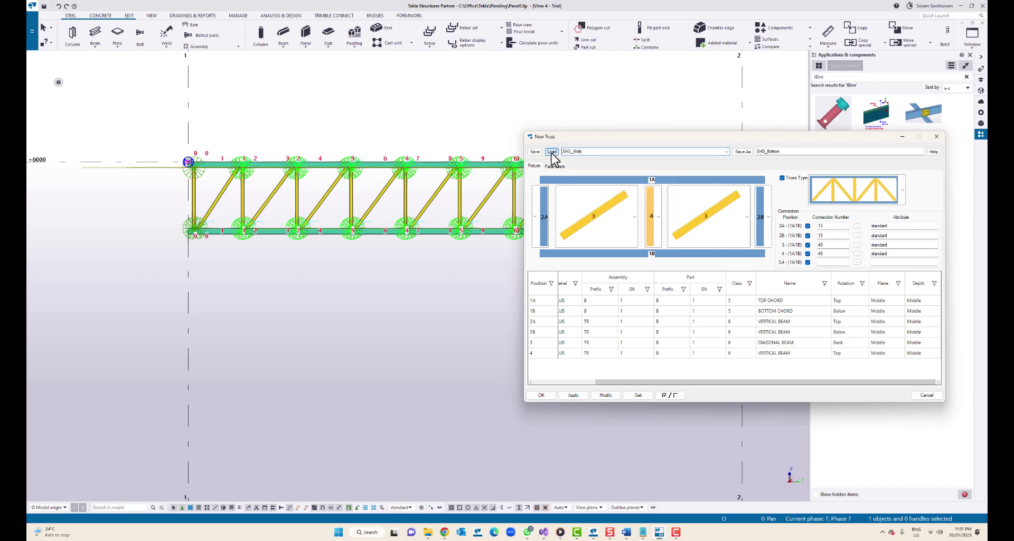
{"action": "left_click", "coordinate": [606, 395]}
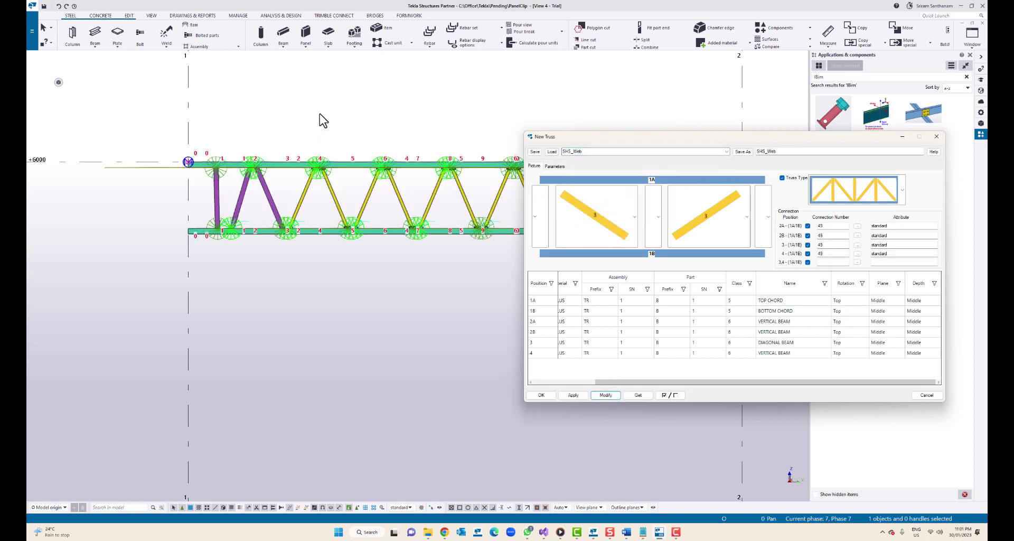
Set the left and right web gap distances to 50 and regenerate the truss
{"action": "left_click", "coordinate": [554, 166]}
{"action": "double_click", "coordinate": [734, 218]}
{"action": "type", "text": "50"}
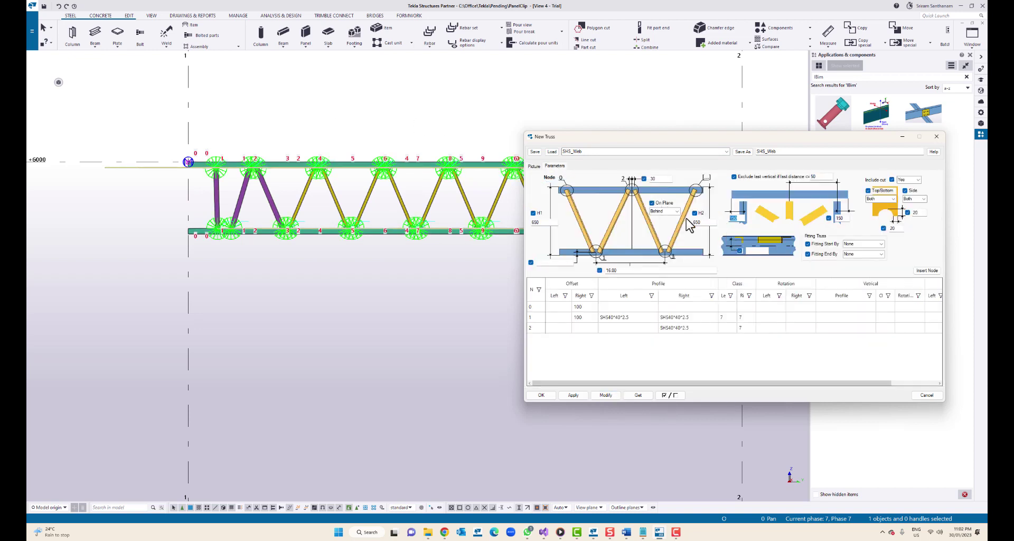
{"action": "double_click", "coordinate": [840, 218]}
{"action": "type", "text": "50"}
{"action": "left_click", "coordinate": [605, 394]}
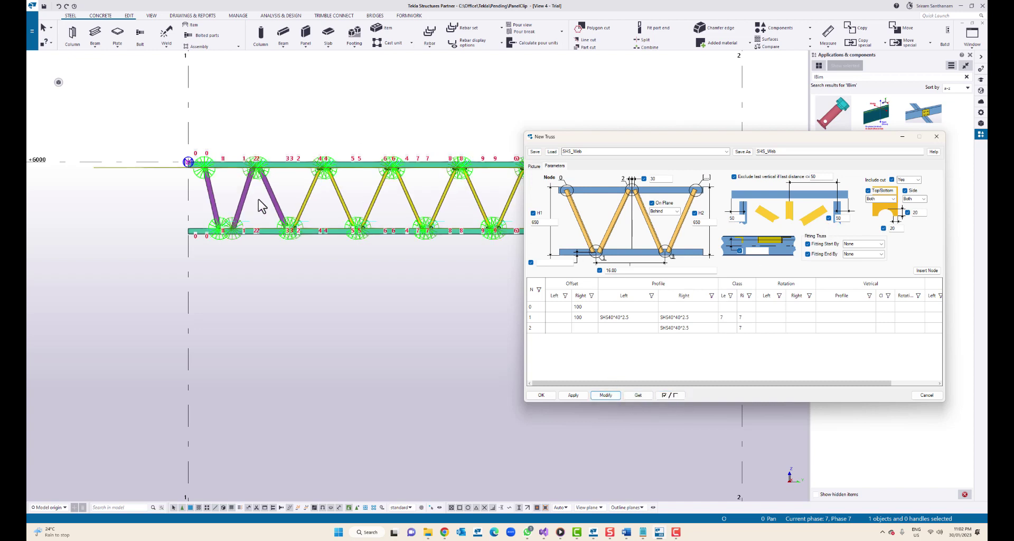
Review the part naming table on the Picture tab, then return to Parameters
{"action": "left_click", "coordinate": [534, 167]}
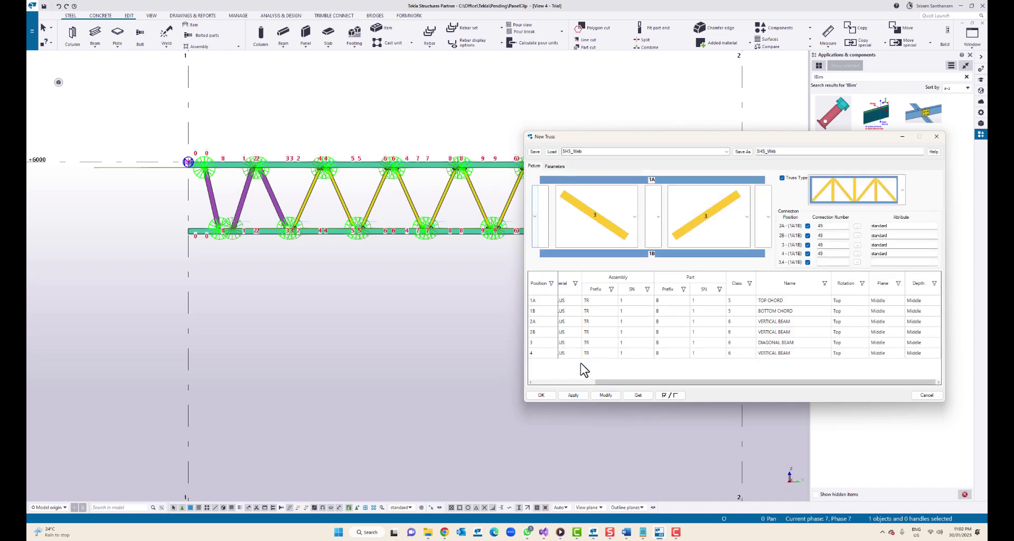
{"action": "left_click_drag", "start_coordinate": [607, 381], "coordinate": [518, 379]}
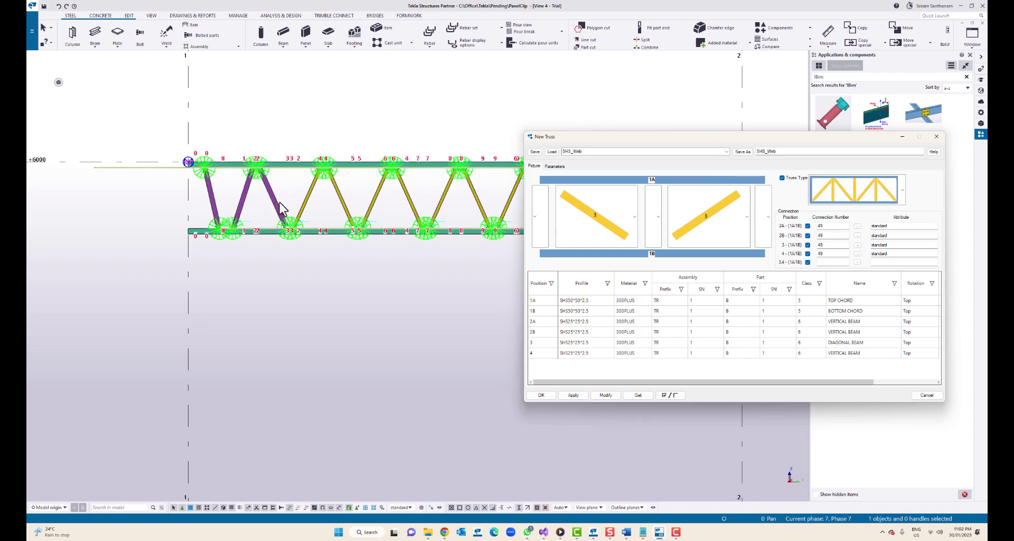
{"action": "left_click", "coordinate": [550, 167]}
Redraw and regenerate the truss, then open Node Properties for node 1
{"action": "scroll", "coordinate": [306, 143], "scroll_direction": "down", "scroll_amount": 2}
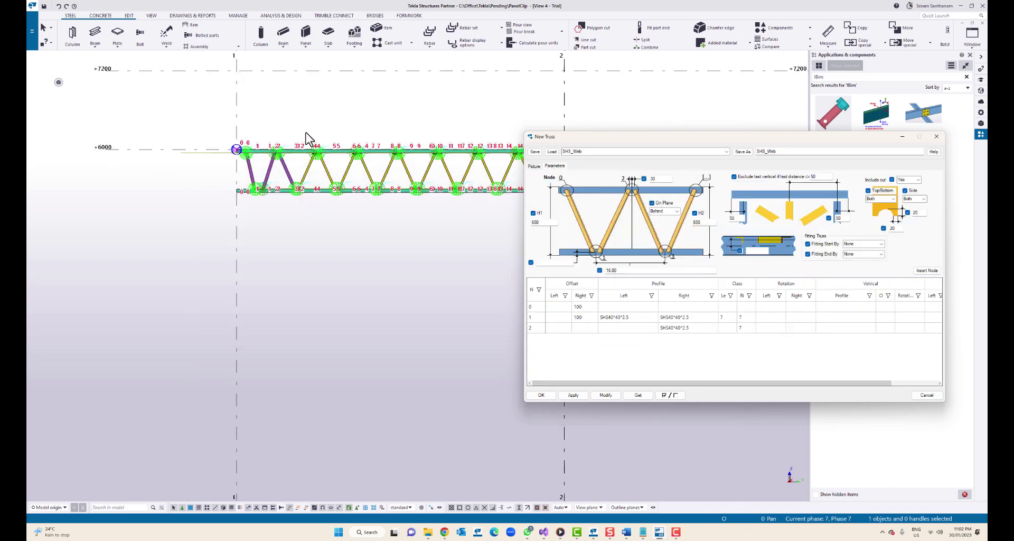
{"action": "scroll", "coordinate": [310, 147], "scroll_direction": "up", "scroll_amount": 2}
{"action": "right_click", "coordinate": [305, 123]}
{"action": "left_click", "coordinate": [331, 167]}
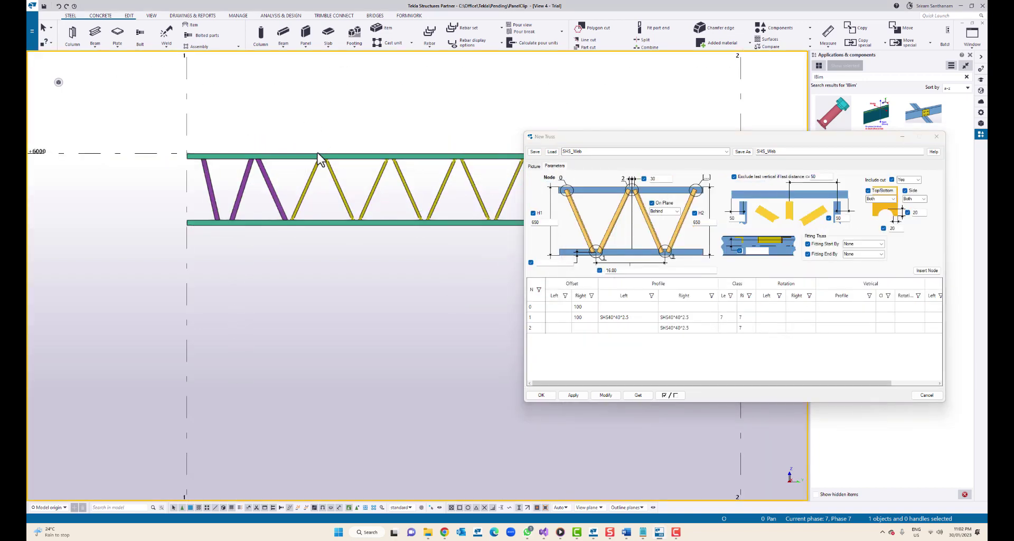
{"action": "left_click", "coordinate": [604, 395]}
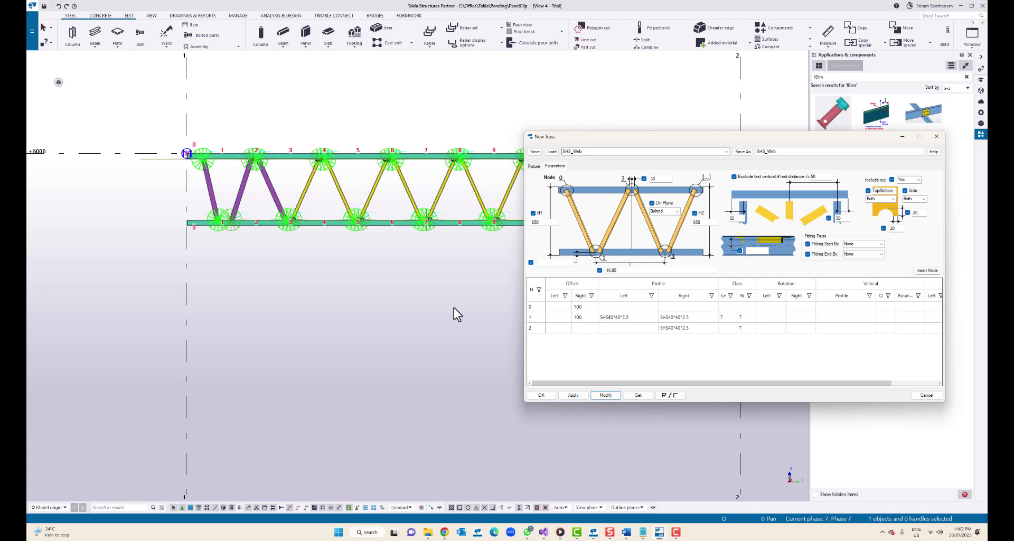
{"action": "double_click", "coordinate": [636, 319]}
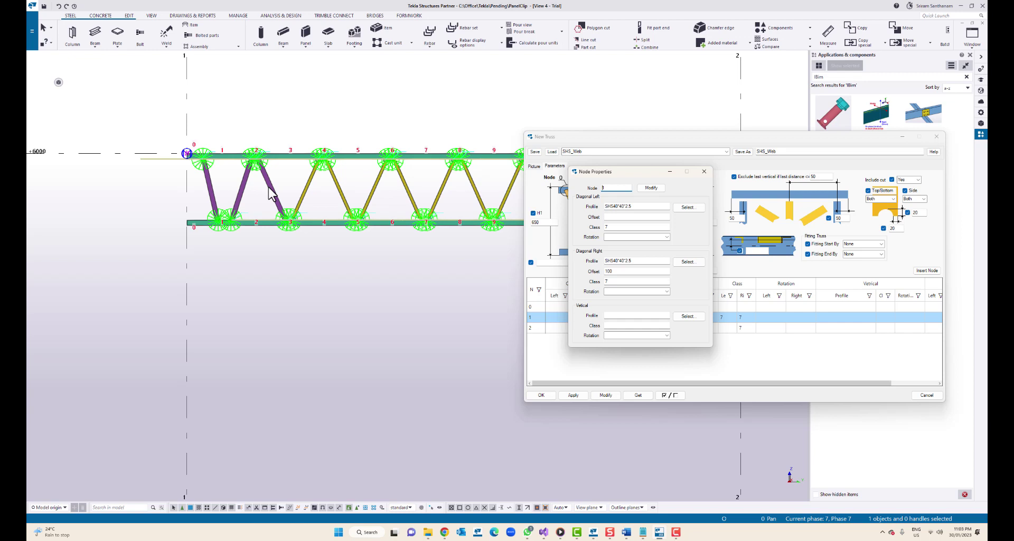
Apply node 1's SHS40*40*2.5 class 7 diagonals to the node table and scroll it right
{"action": "left_click", "coordinate": [654, 189]}
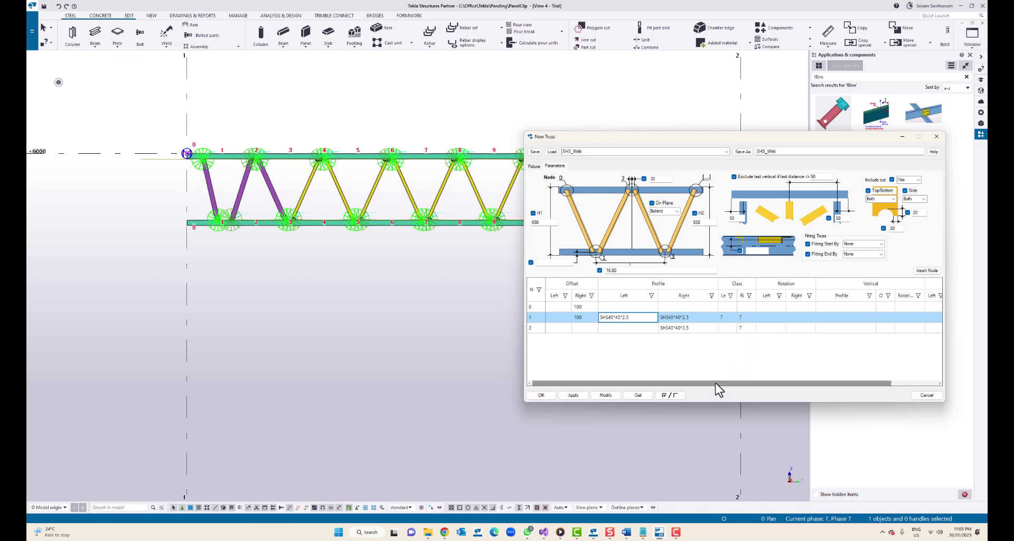
{"action": "left_click_drag", "start_coordinate": [719, 382], "coordinate": [778, 383]}
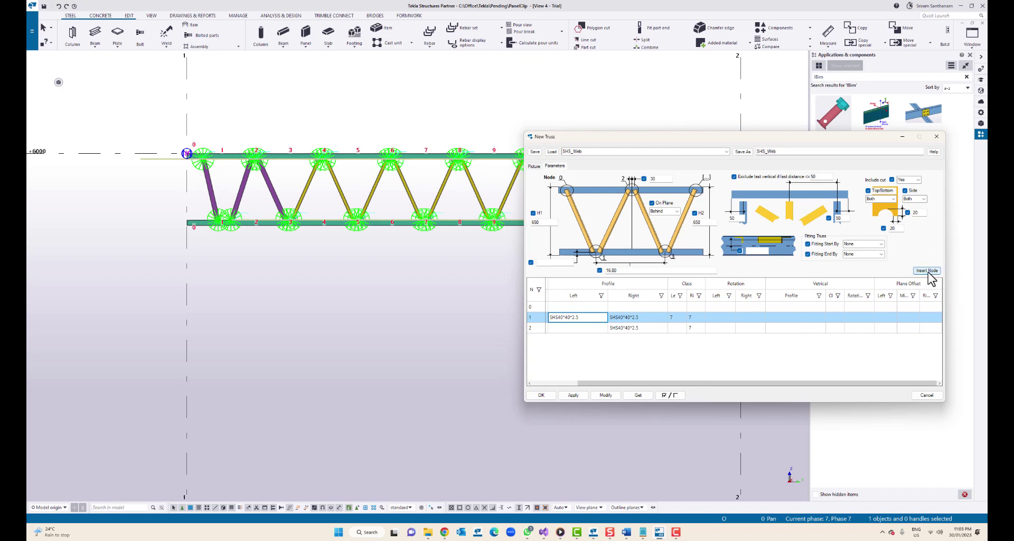
Insert node 4 with a Diagonal Right offset of 100 and regenerate the truss
{"action": "scroll", "coordinate": [322, 106], "scroll_direction": "up", "scroll_amount": 6}
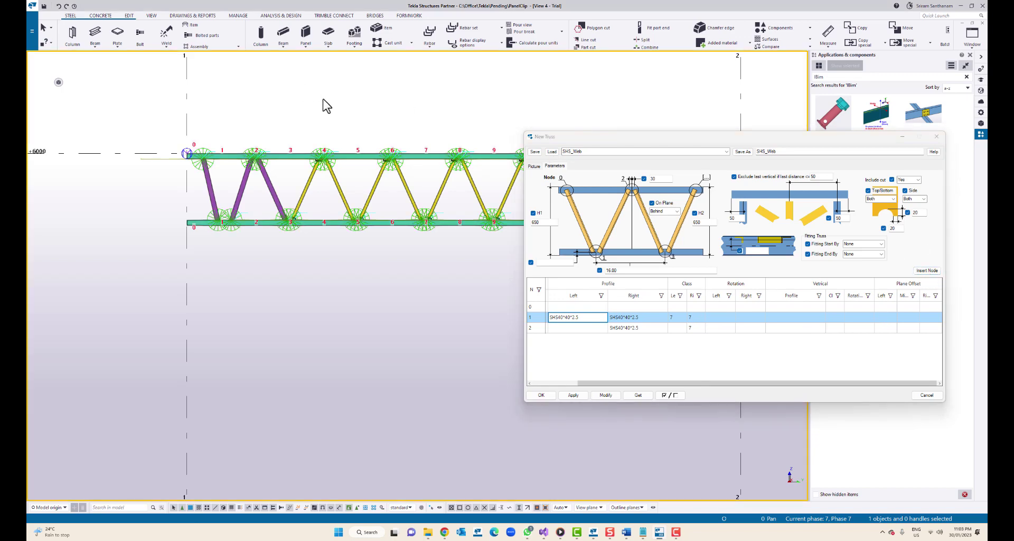
{"action": "scroll", "coordinate": [342, 179], "scroll_direction": "down", "scroll_amount": 4}
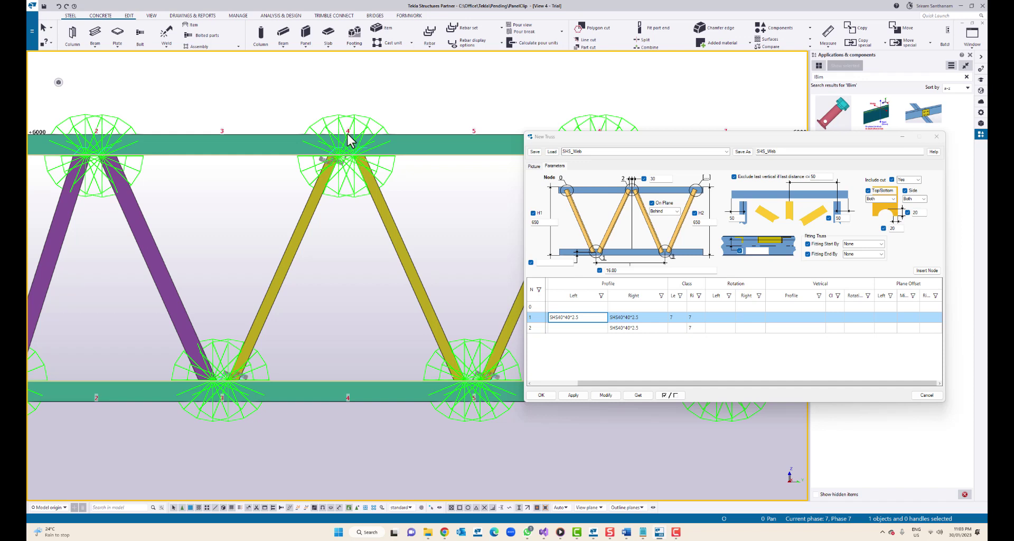
{"action": "left_click", "coordinate": [926, 270]}
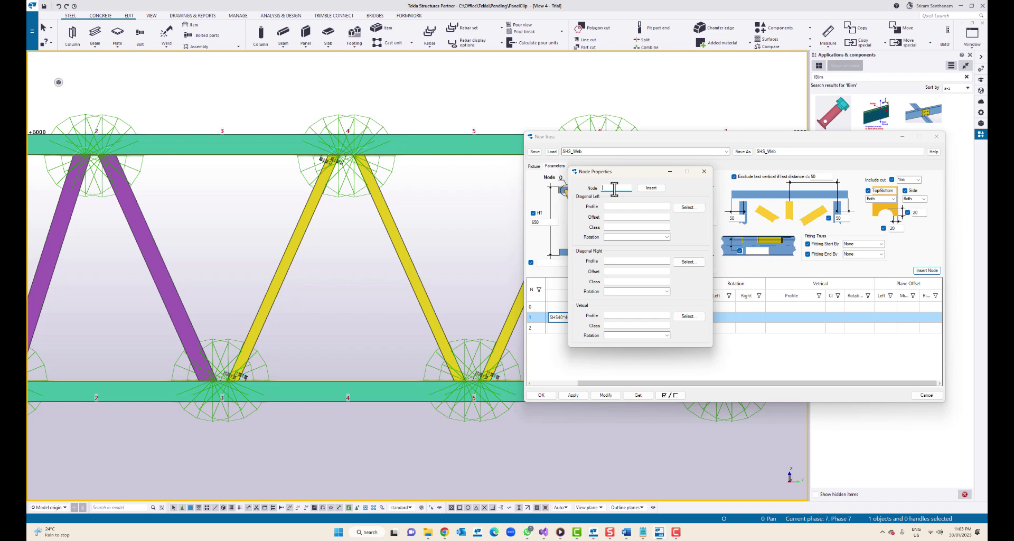
{"action": "left_click", "coordinate": [621, 261]}
{"action": "left_click", "coordinate": [618, 271]}
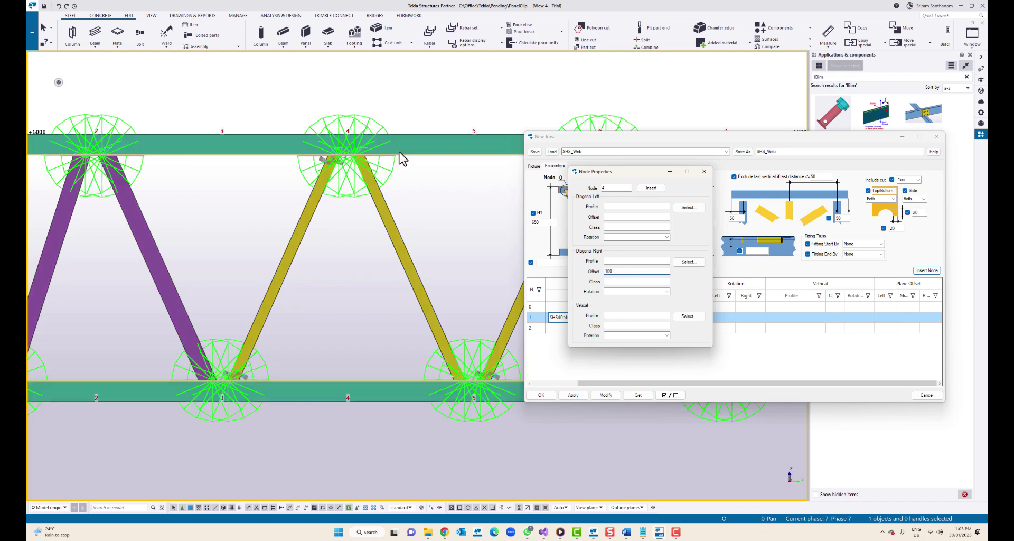
{"action": "left_click", "coordinate": [371, 140]}
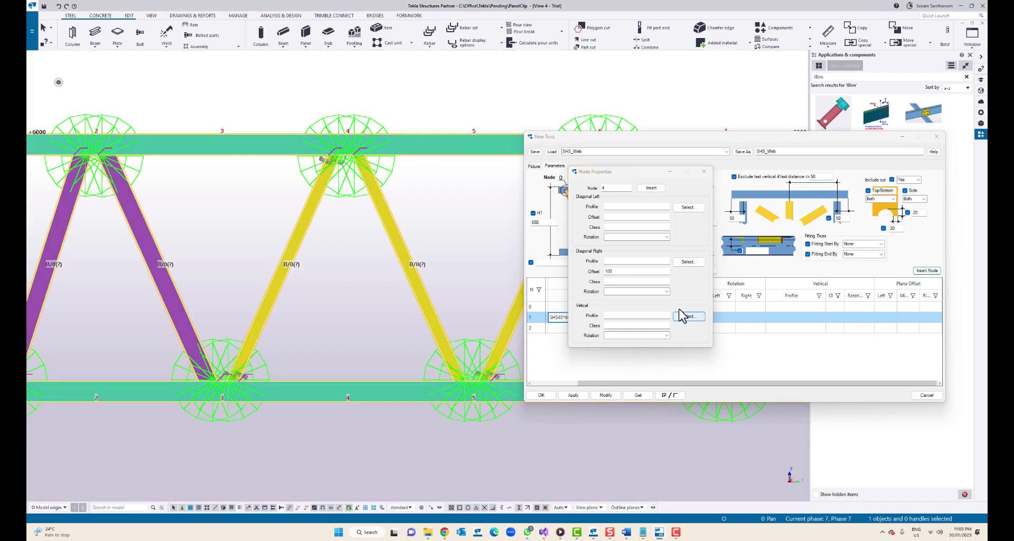
{"action": "left_click", "coordinate": [653, 189]}
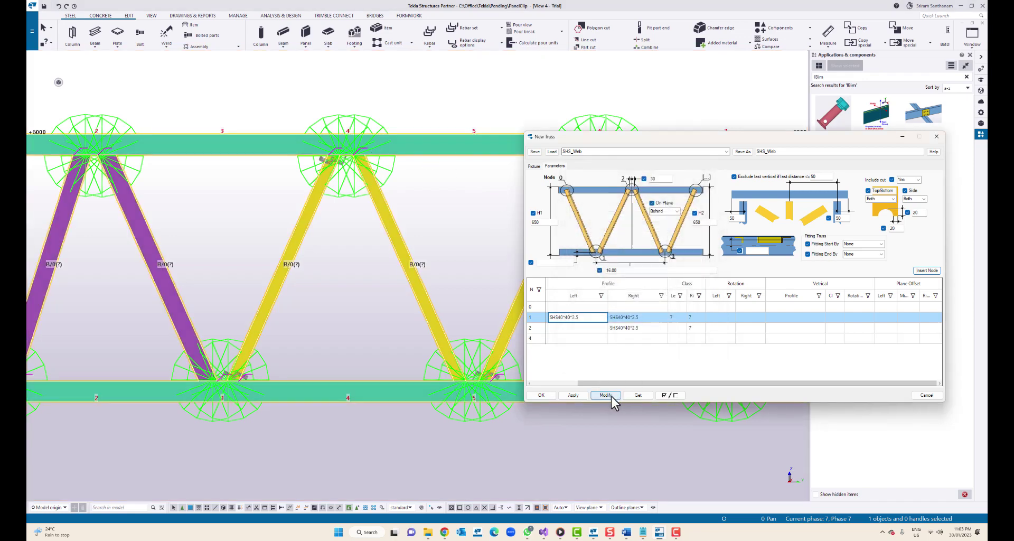
{"action": "left_click", "coordinate": [605, 396]}
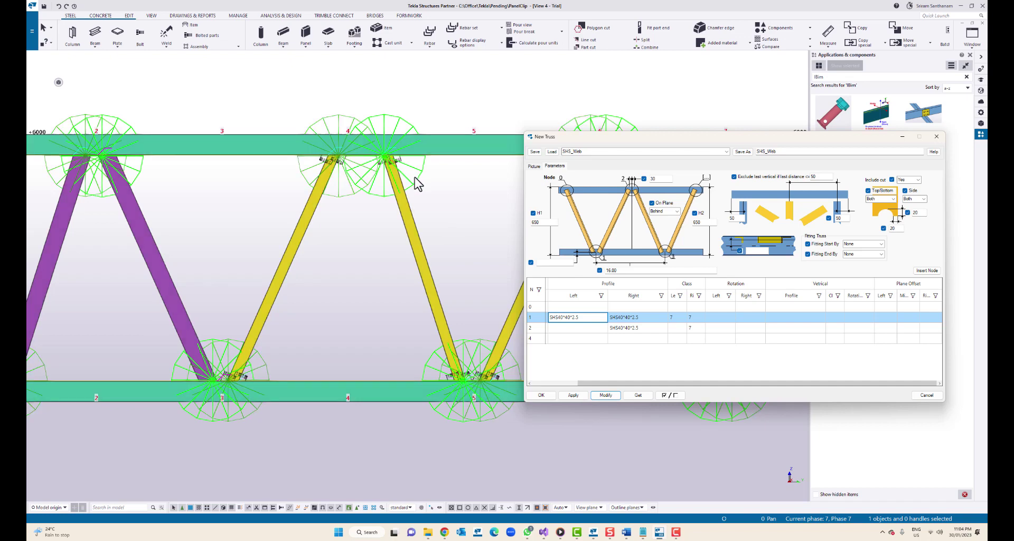
Load the SHS_Web_Distance preset (1200 deep, SHS40*40*2.0 webs) and regenerate the truss
{"action": "scroll", "coordinate": [414, 177], "scroll_direction": "down", "scroll_amount": 2}
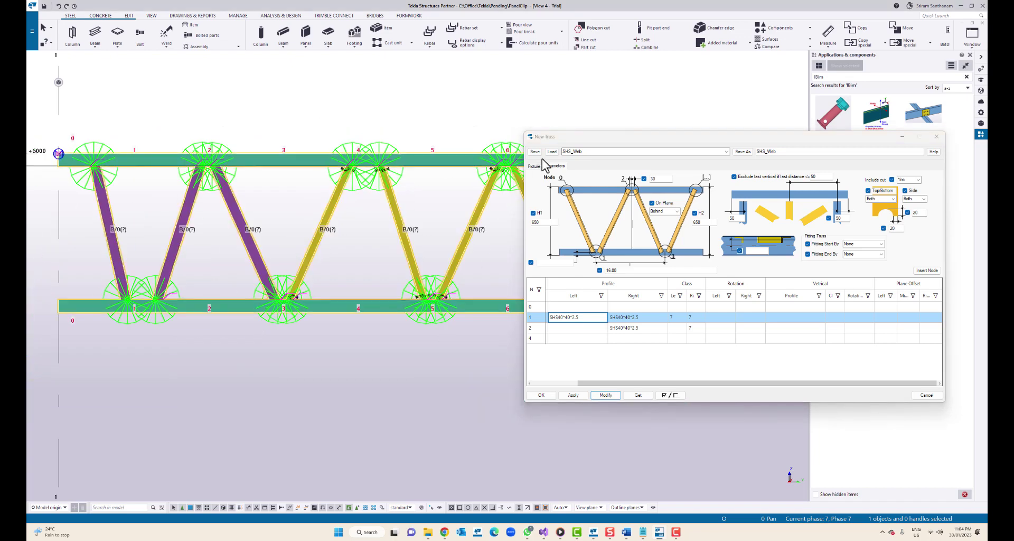
{"action": "left_click", "coordinate": [726, 152]}
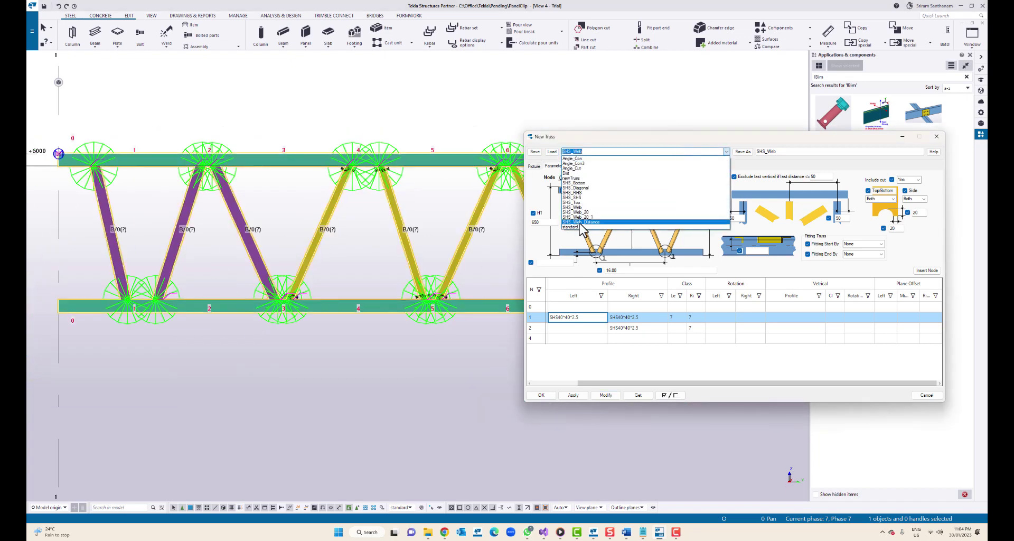
{"action": "left_click", "coordinate": [579, 221]}
{"action": "left_click", "coordinate": [552, 152]}
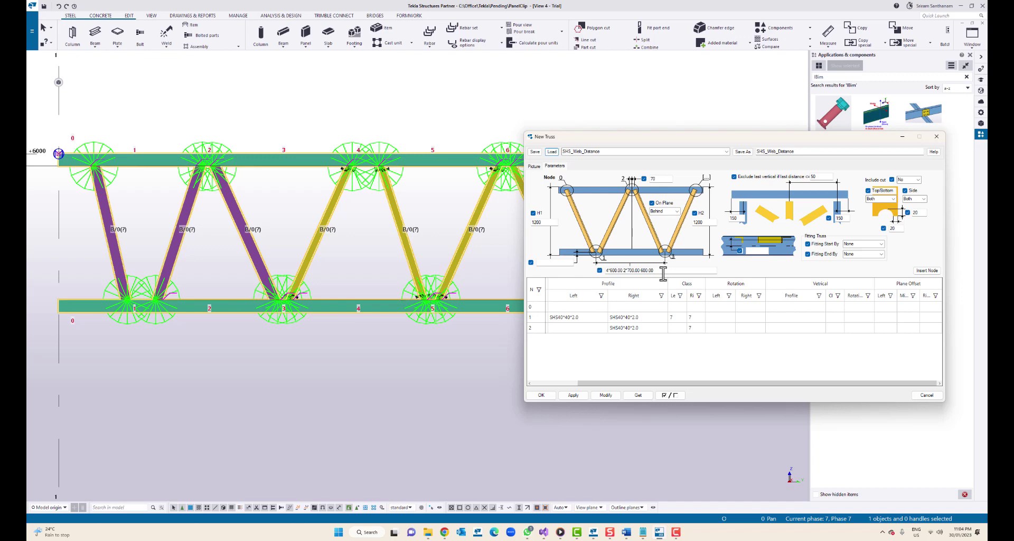
{"action": "left_click", "coordinate": [605, 394]}
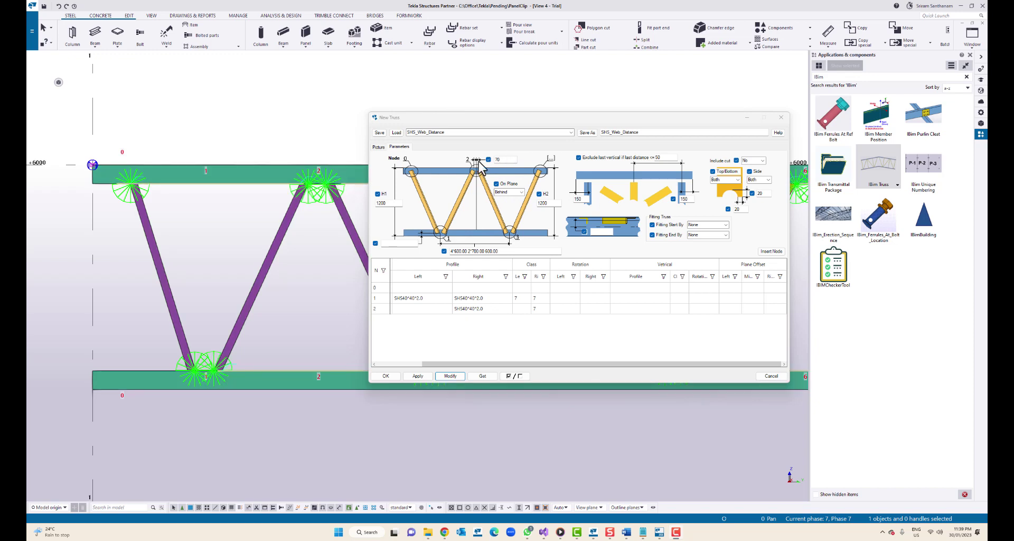
Change the top node distance from 70 to 50, regenerate the truss, and redraw the view
{"action": "double_click", "coordinate": [508, 160]}
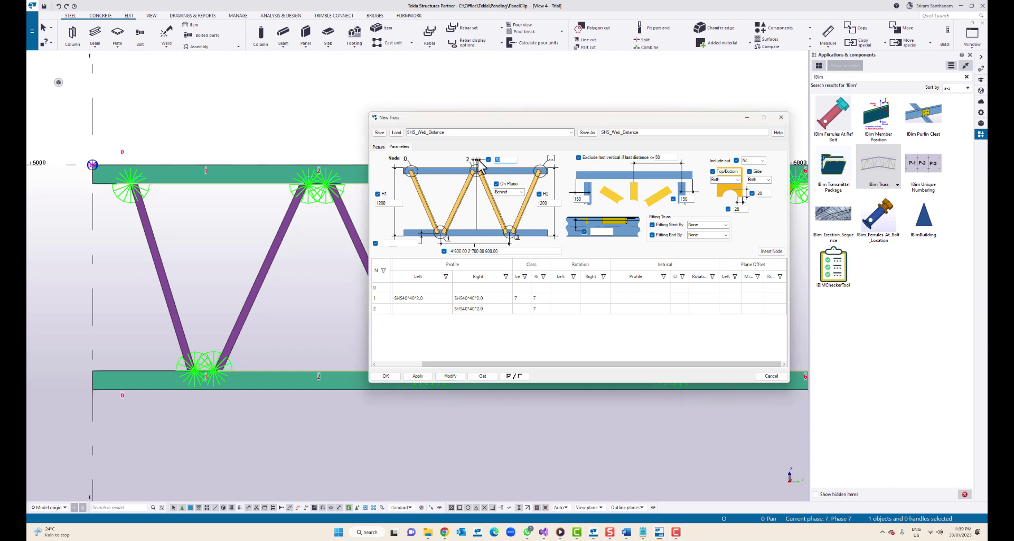
{"action": "left_click", "coordinate": [449, 376]}
{"action": "scroll", "coordinate": [169, 182], "scroll_direction": "down", "scroll_amount": 2}
{"action": "scroll", "coordinate": [237, 197], "scroll_direction": "up", "scroll_amount": 5}
{"action": "scroll", "coordinate": [151, 178], "scroll_direction": "down", "scroll_amount": 2}
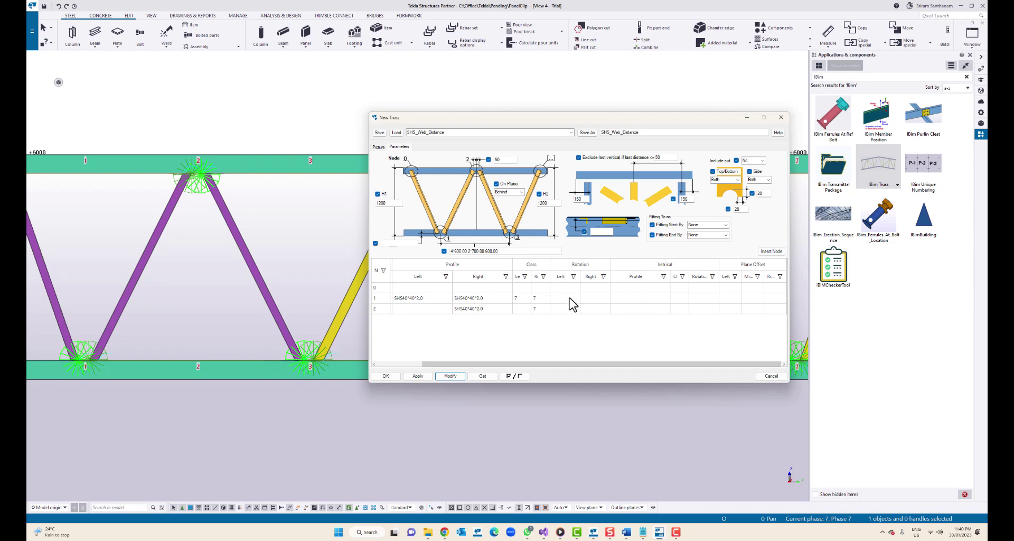
{"action": "scroll", "coordinate": [287, 184], "scroll_direction": "down", "scroll_amount": 6}
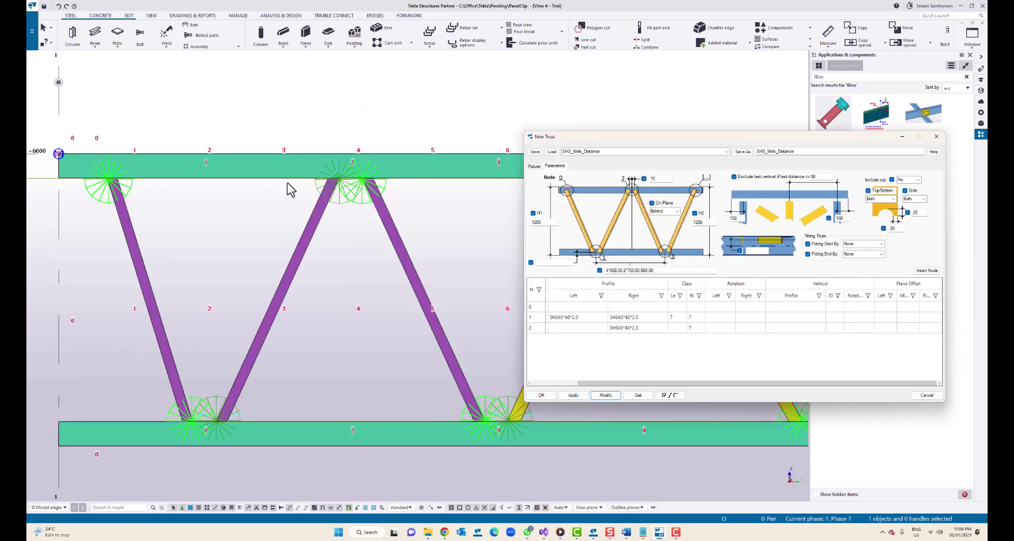
{"action": "right_click", "coordinate": [365, 168]}
{"action": "left_click", "coordinate": [379, 154]}
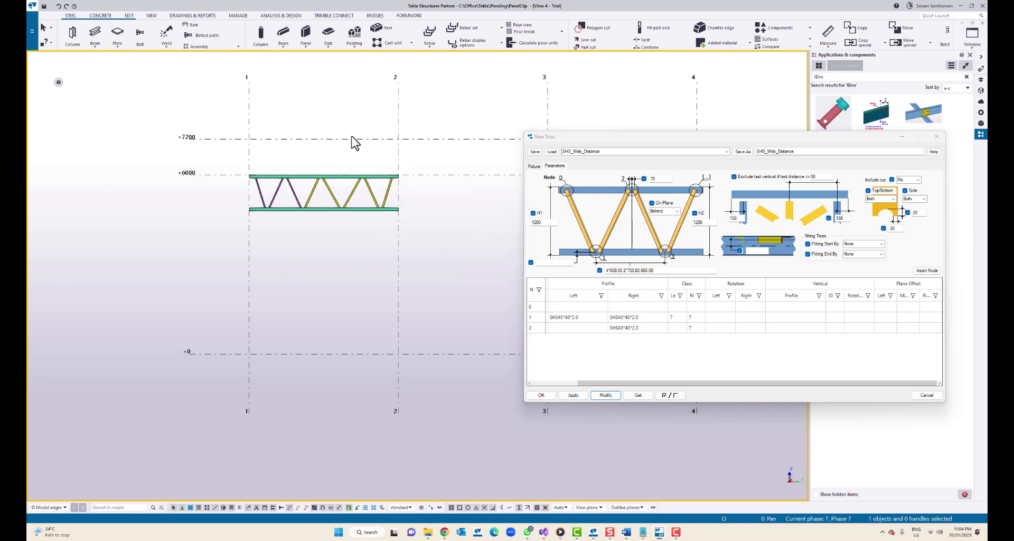
Load the Angle_Con preset and apply it to the selected truss
{"action": "left_click", "coordinate": [317, 190]}
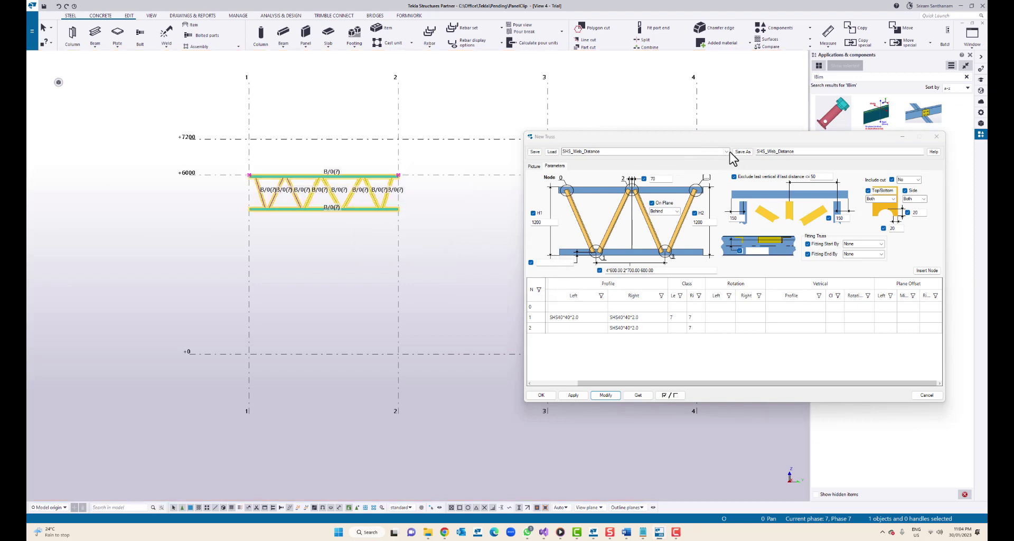
{"action": "left_click", "coordinate": [726, 151]}
{"action": "left_click", "coordinate": [576, 160]}
{"action": "left_click", "coordinate": [552, 151]}
{"action": "left_click", "coordinate": [606, 396]}
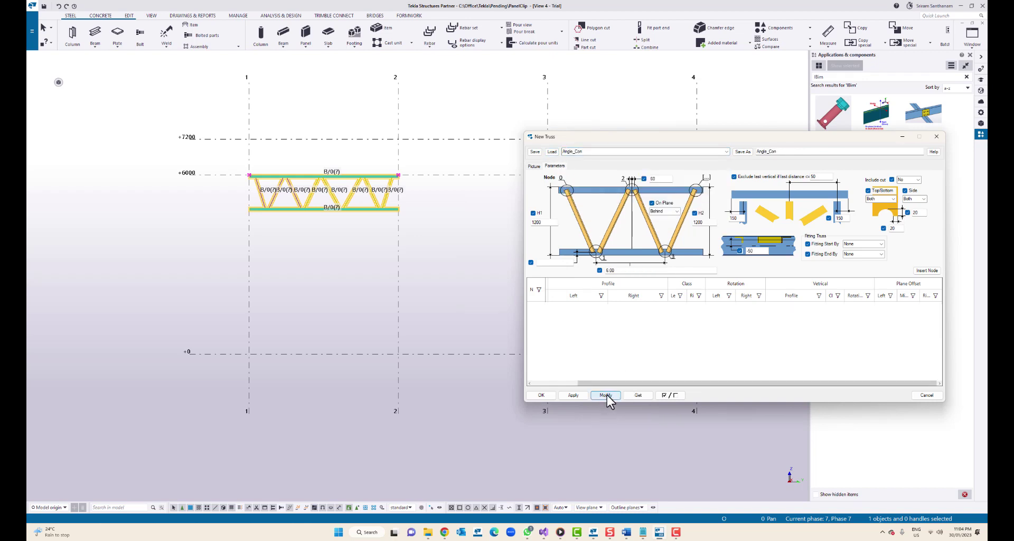
Set connection row 3,4 to gusset 11 with attribute Angle_2 and apply it
{"action": "scroll", "coordinate": [267, 219], "scroll_direction": "up", "scroll_amount": 5}
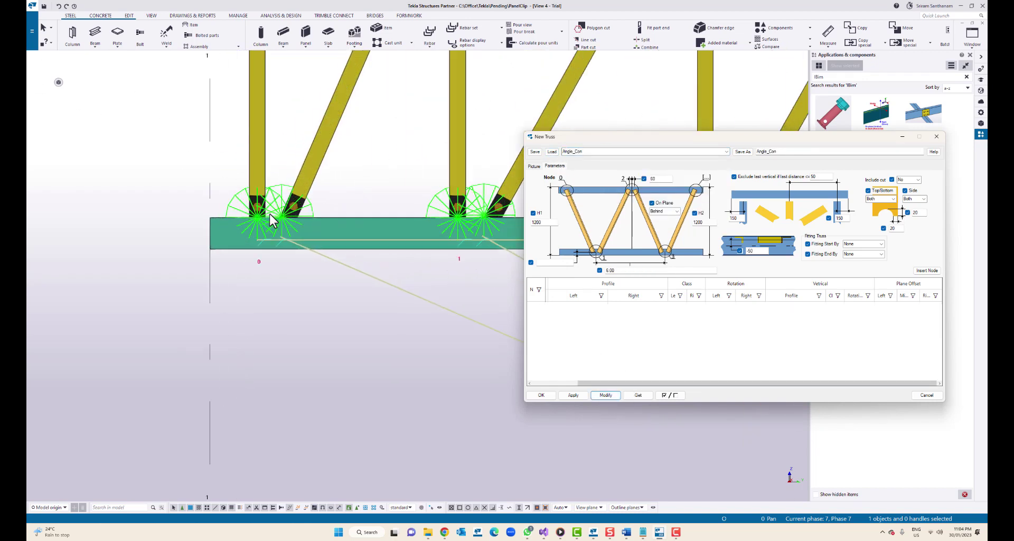
{"action": "scroll", "coordinate": [295, 221], "scroll_direction": "up", "scroll_amount": 2}
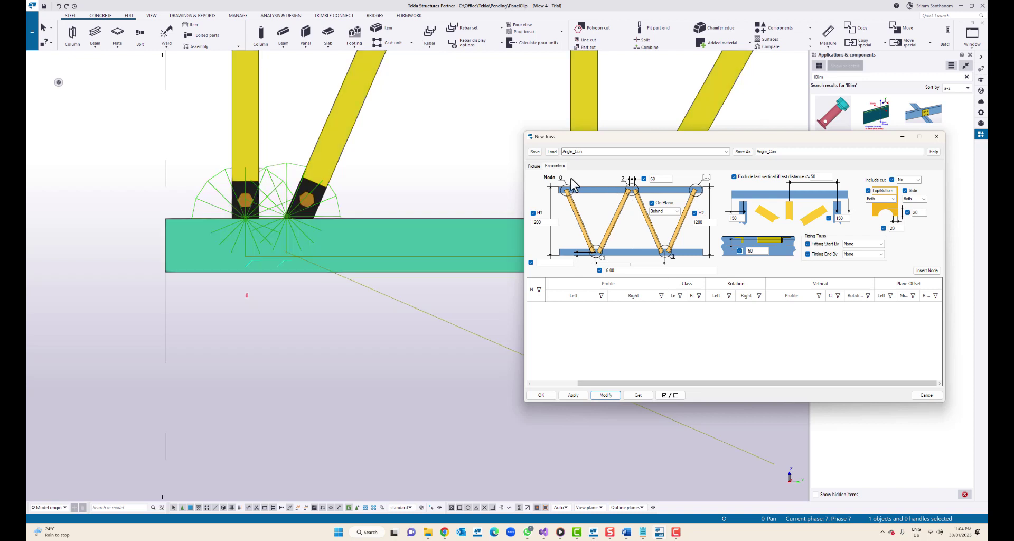
{"action": "left_click", "coordinate": [534, 166]}
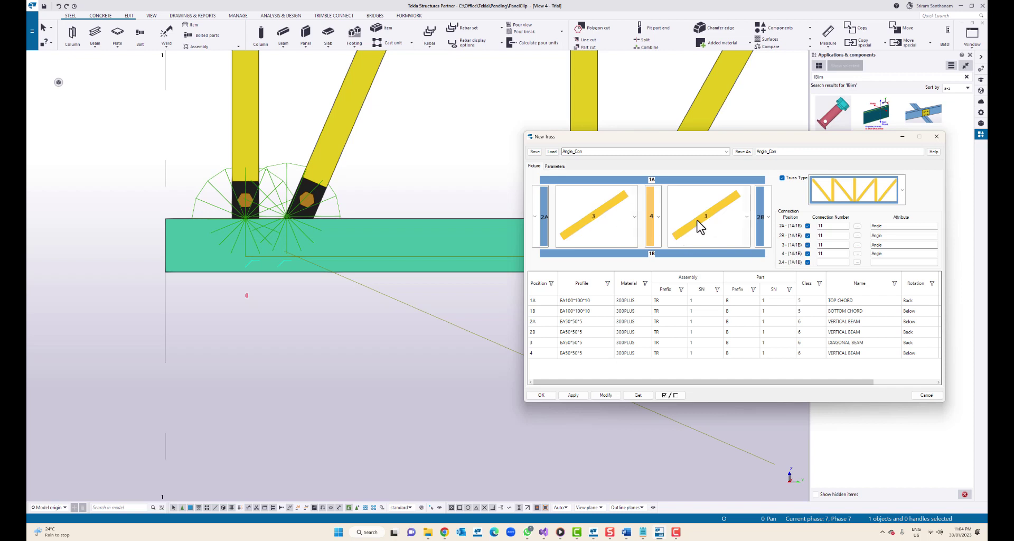
{"action": "scroll", "coordinate": [293, 201], "scroll_direction": "down", "scroll_amount": 3}
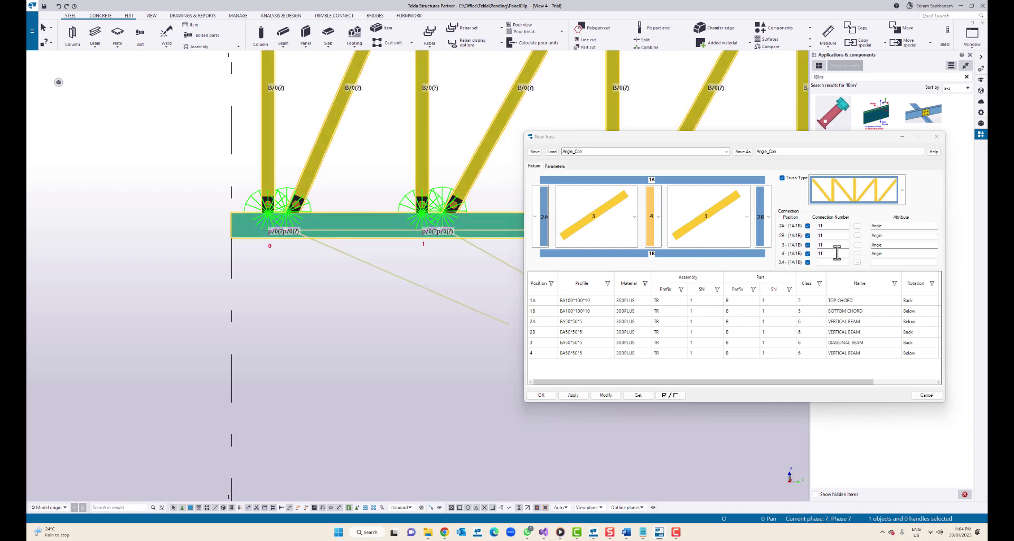
{"action": "double_click", "coordinate": [824, 245]}
{"action": "key", "text": "Delete"}
{"action": "double_click", "coordinate": [830, 253]}
{"action": "key", "text": "Delete"}
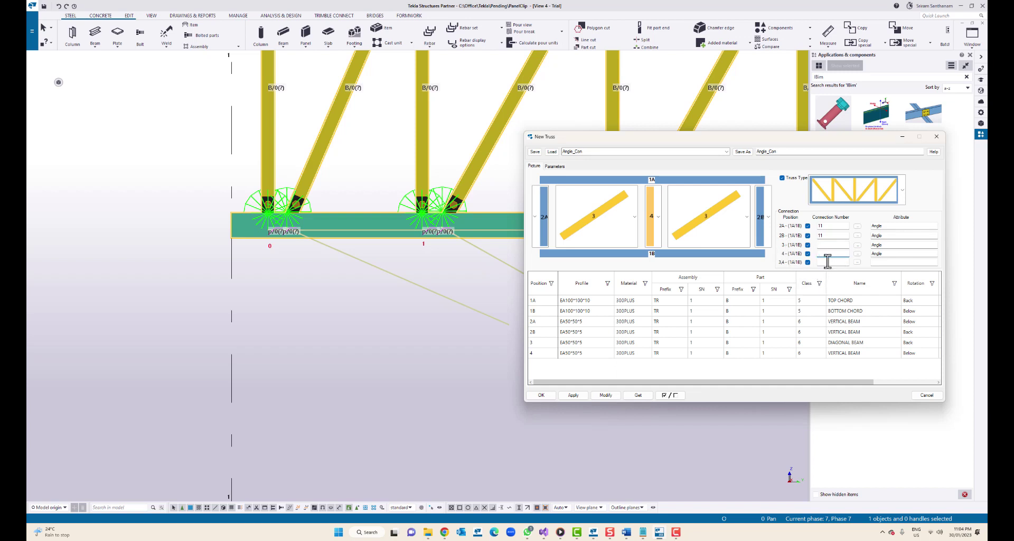
{"action": "type", "text": "11"}
{"action": "double_click", "coordinate": [888, 254]}
{"action": "left_click", "coordinate": [879, 263]}
{"action": "type", "text": "Angle_2"}
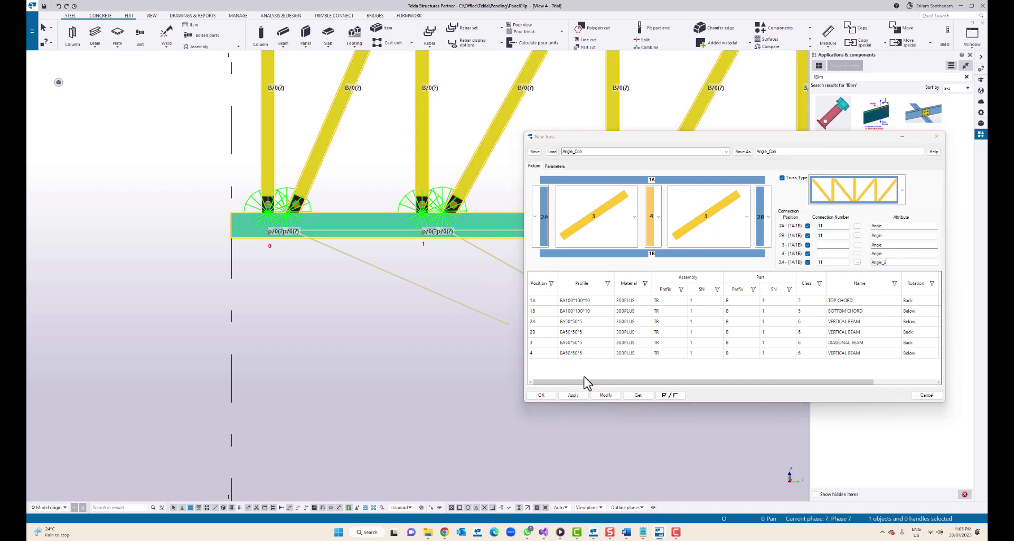
{"action": "left_click", "coordinate": [607, 396]}
{"action": "middle_click_drag", "start_coordinate": [375, 219], "coordinate": [514, 501], "text": "ctrl"}
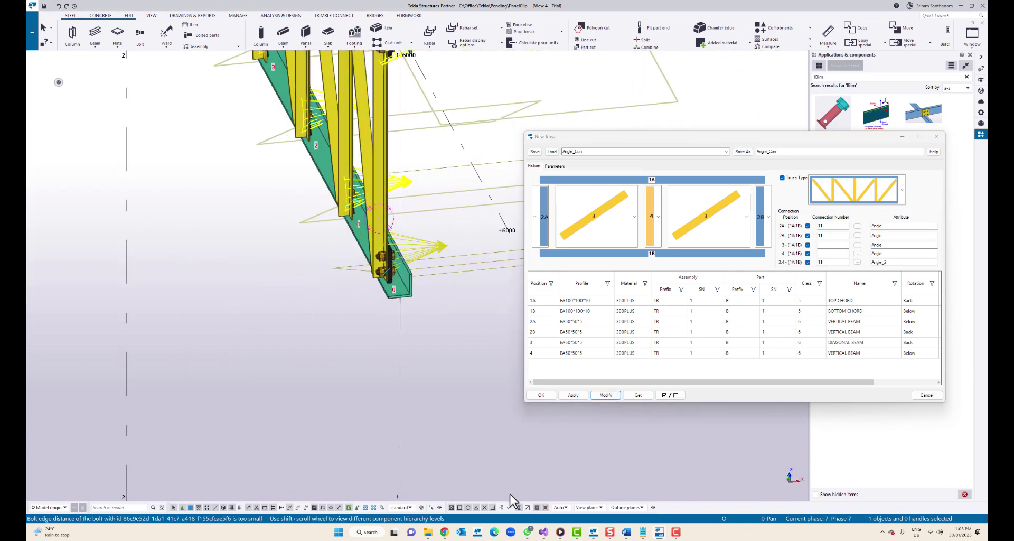
{"action": "double_click", "coordinate": [432, 248]}
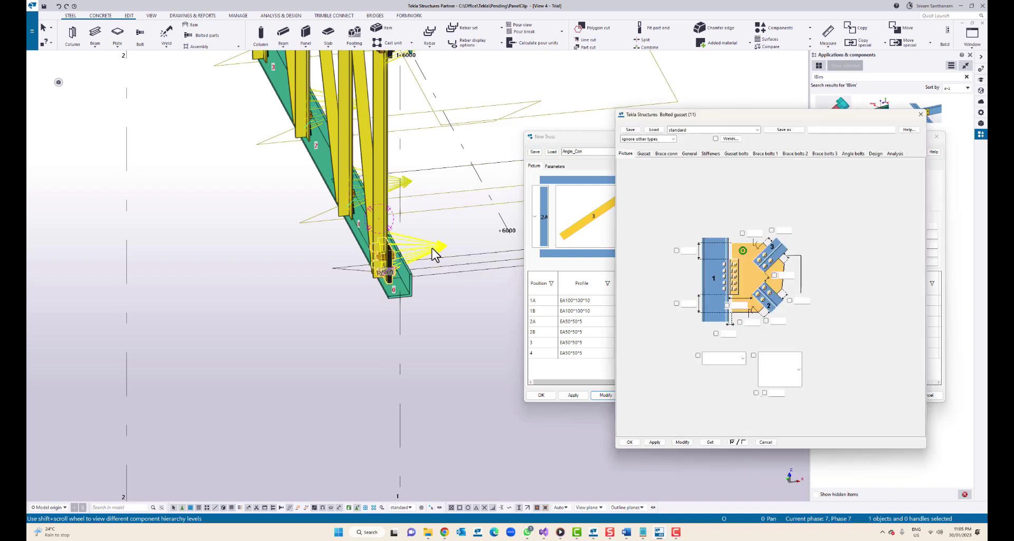
{"action": "left_click", "coordinate": [756, 130]}
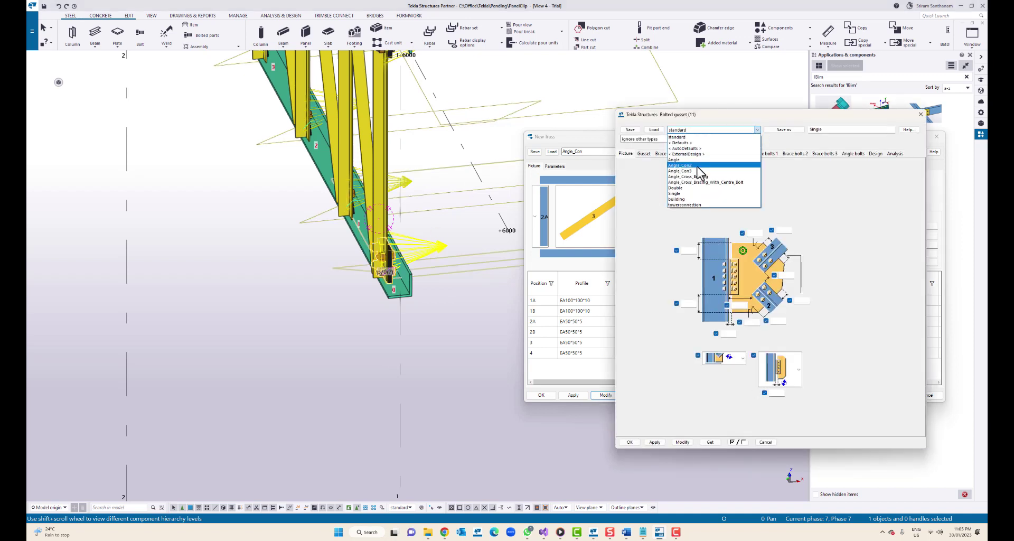
{"action": "left_click", "coordinate": [919, 119]}
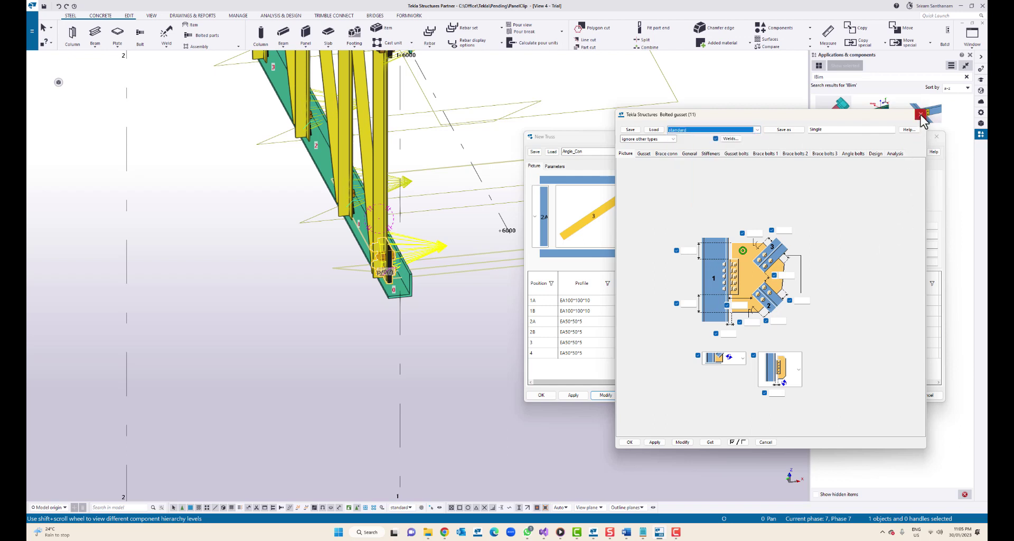
{"action": "left_click", "coordinate": [756, 130]}
{"action": "left_click", "coordinate": [681, 165]}
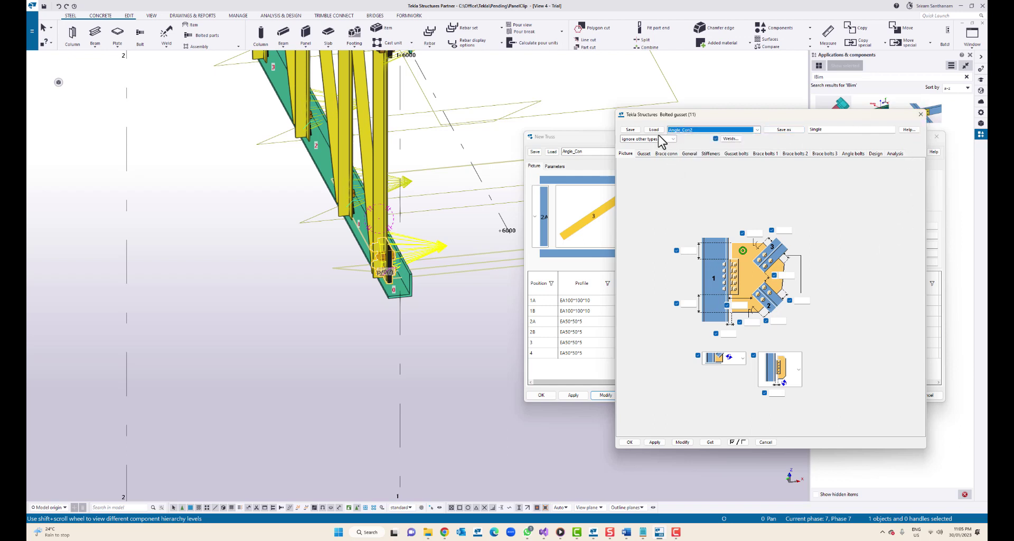
{"action": "left_click_drag", "start_coordinate": [850, 131], "coordinate": [795, 133]}
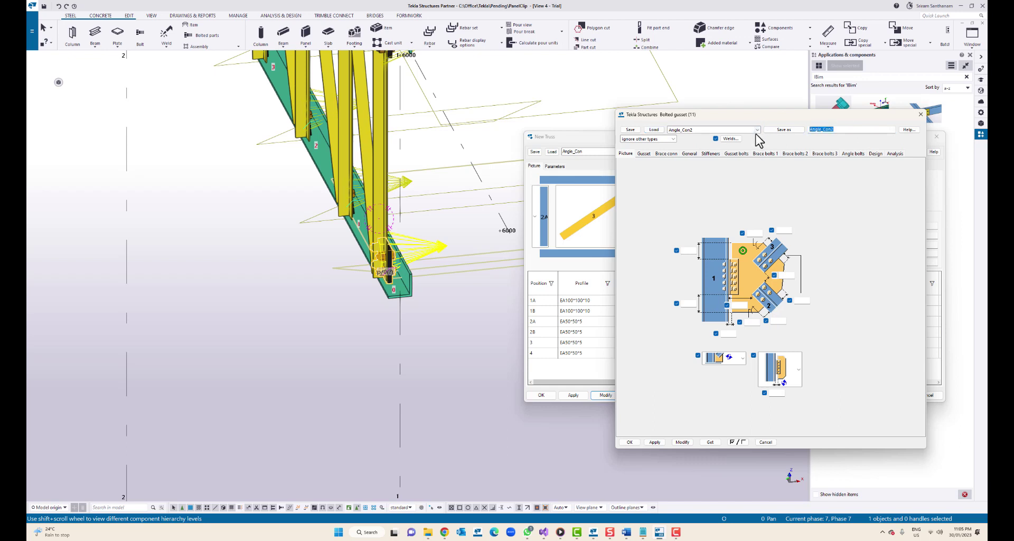
{"action": "left_click", "coordinate": [920, 114]}
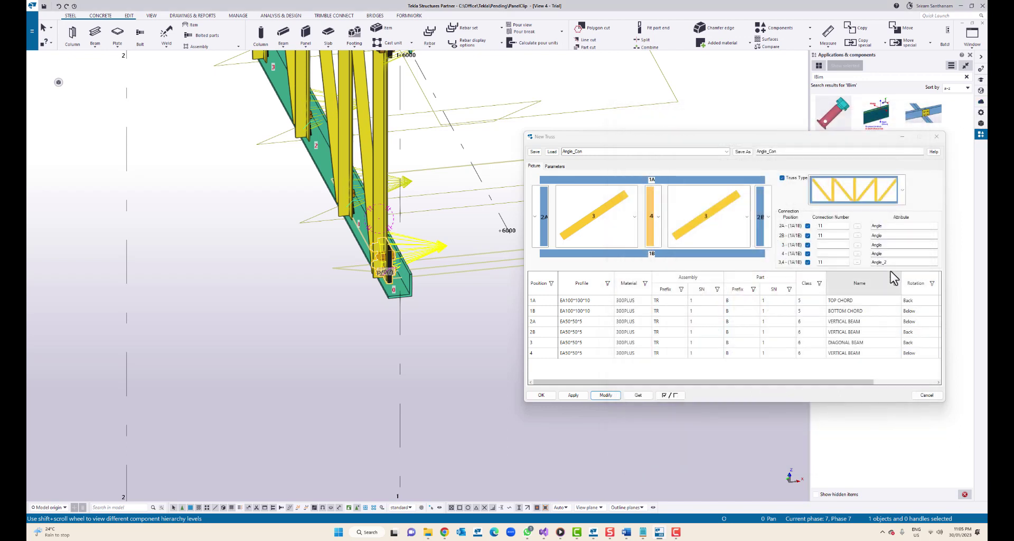
Replace the 3,4 connection attribute with Angle_Con2, apply it, and inspect the left bottom connection
{"action": "double_click", "coordinate": [878, 261]}
{"action": "type", "text": "Angle_Con2"}
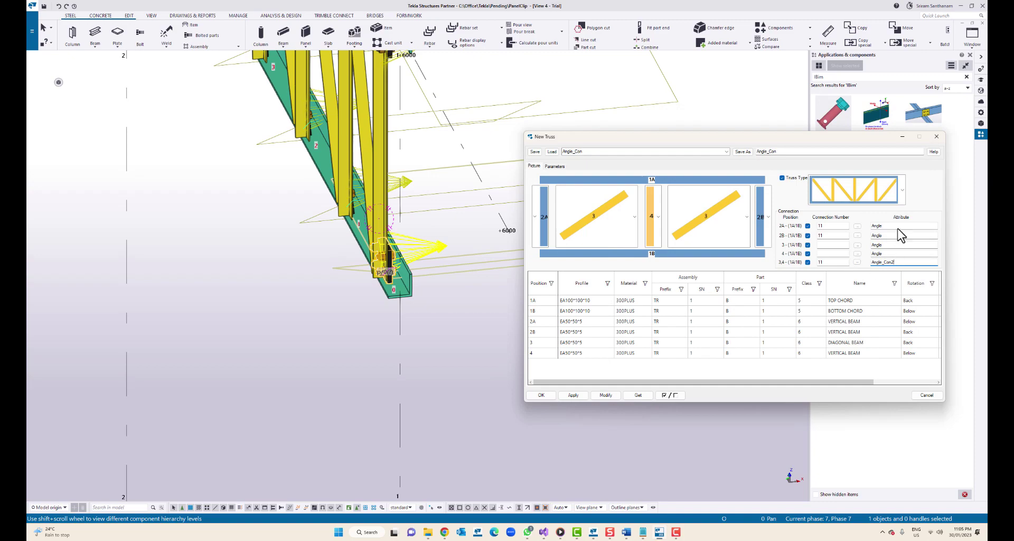
{"action": "left_click", "coordinate": [604, 396]}
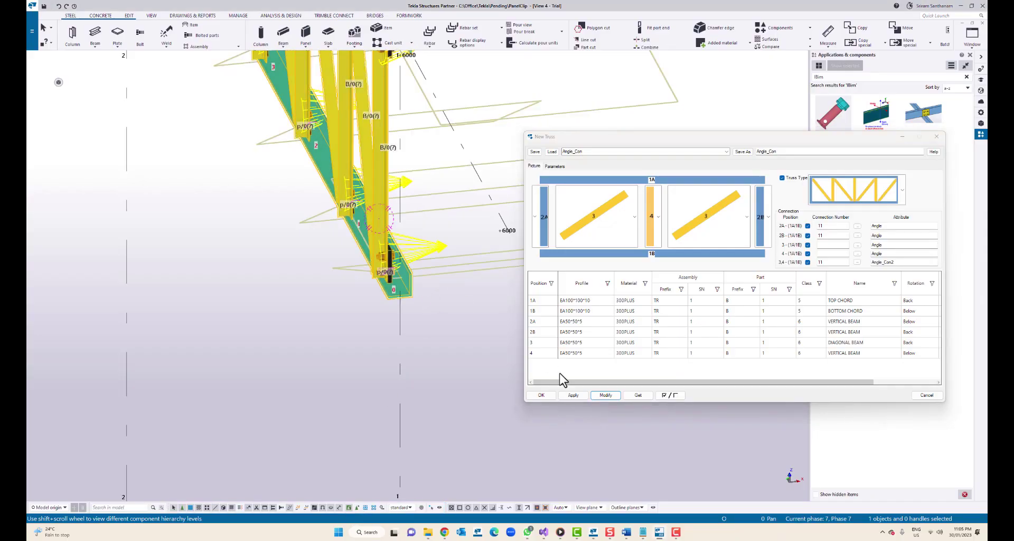
{"action": "middle_click_drag", "start_coordinate": [397, 258], "coordinate": [269, 265]}
{"action": "scroll", "coordinate": [280, 243], "scroll_direction": "down", "scroll_amount": 3}
{"action": "scroll", "coordinate": [290, 219], "scroll_direction": "up", "scroll_amount": 5}
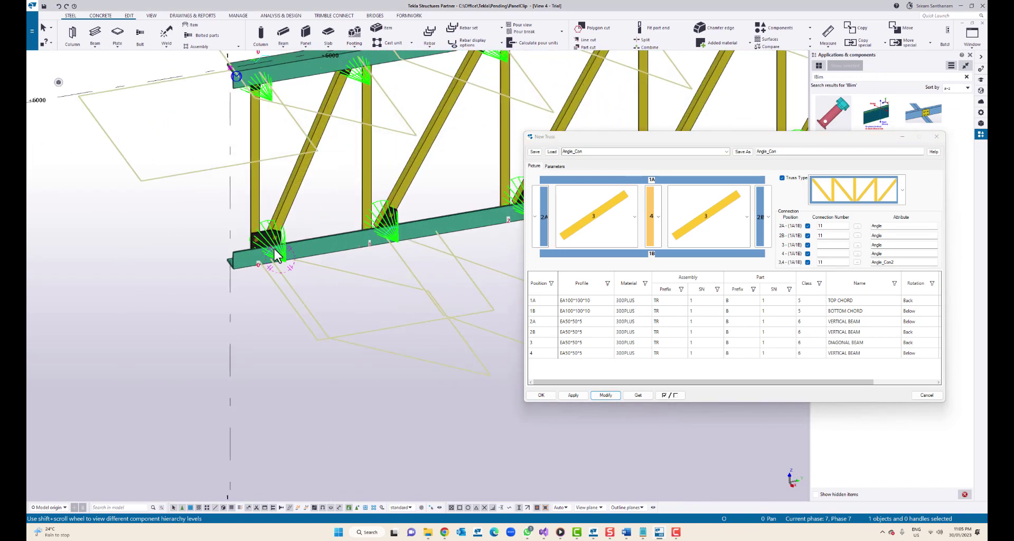
{"action": "left_click", "coordinate": [294, 268]}
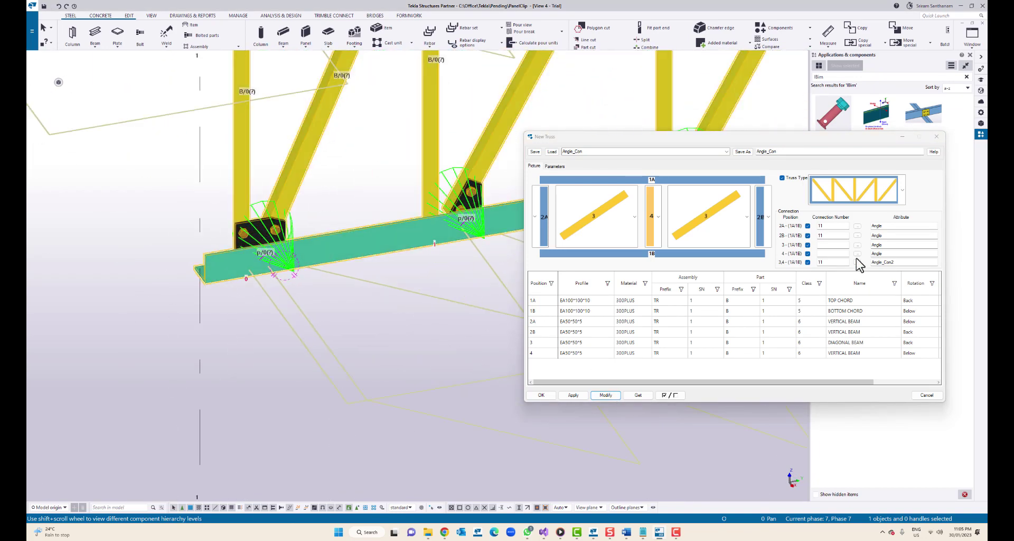
Clear row 3,4, give positions 3 and 4 connection number 11 each, and regenerate
{"action": "double_click", "coordinate": [827, 262]}
{"action": "key", "text": "BackSpace"}
{"action": "double_click", "coordinate": [907, 263]}
{"action": "key", "text": "BackSpace"}
{"action": "left_click", "coordinate": [833, 245]}
{"action": "type", "text": "11"}
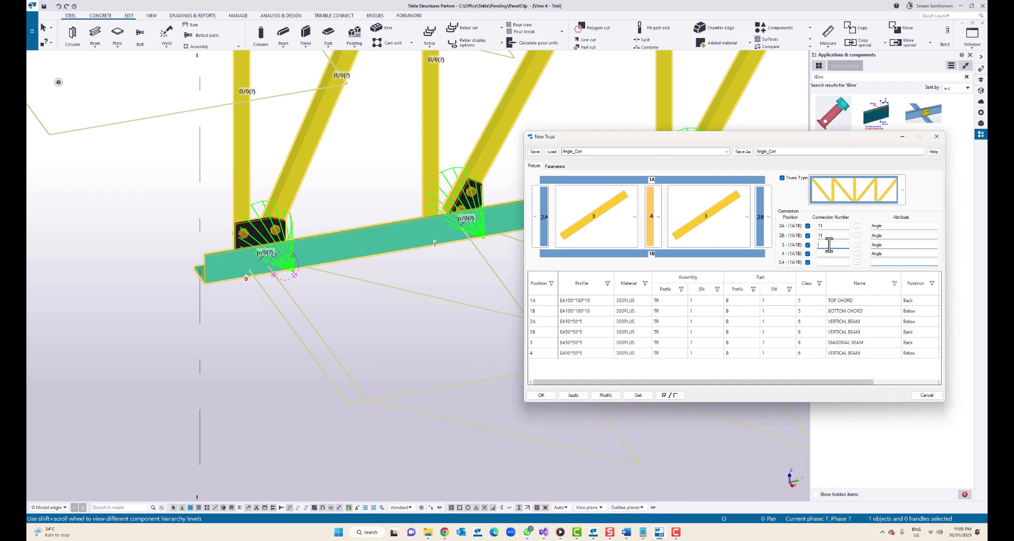
{"action": "left_click", "coordinate": [833, 253]}
{"action": "type", "text": "11"}
{"action": "left_click", "coordinate": [605, 395]}
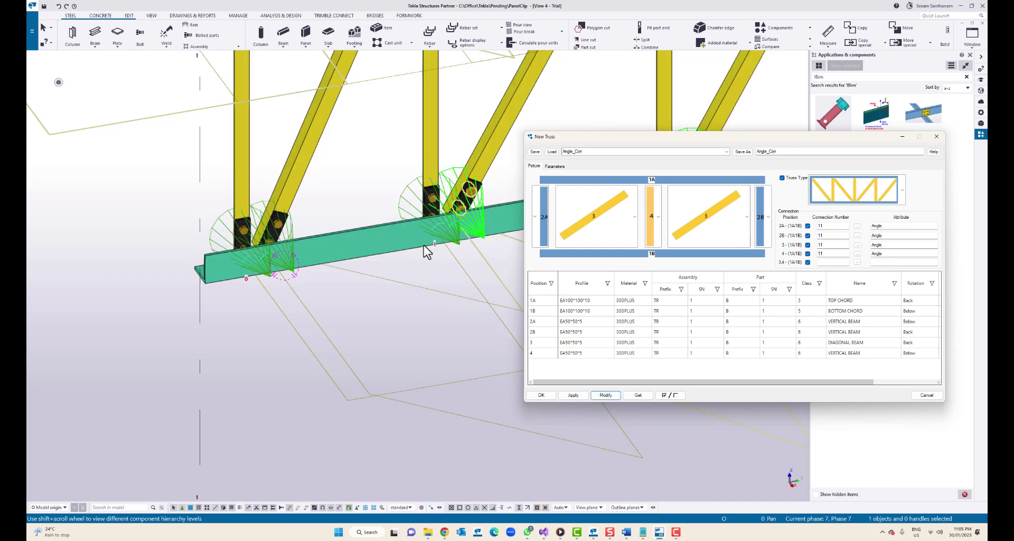
Load the SHS_Web_20 preset and apply it to the truss
{"action": "left_click", "coordinate": [726, 152]}
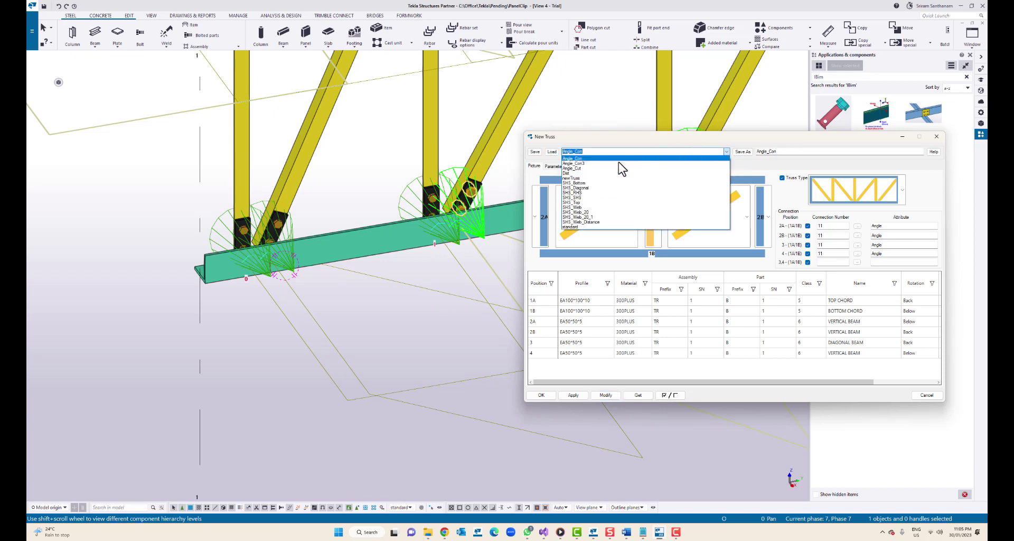
{"action": "left_click", "coordinate": [581, 211]}
{"action": "left_click", "coordinate": [552, 152]}
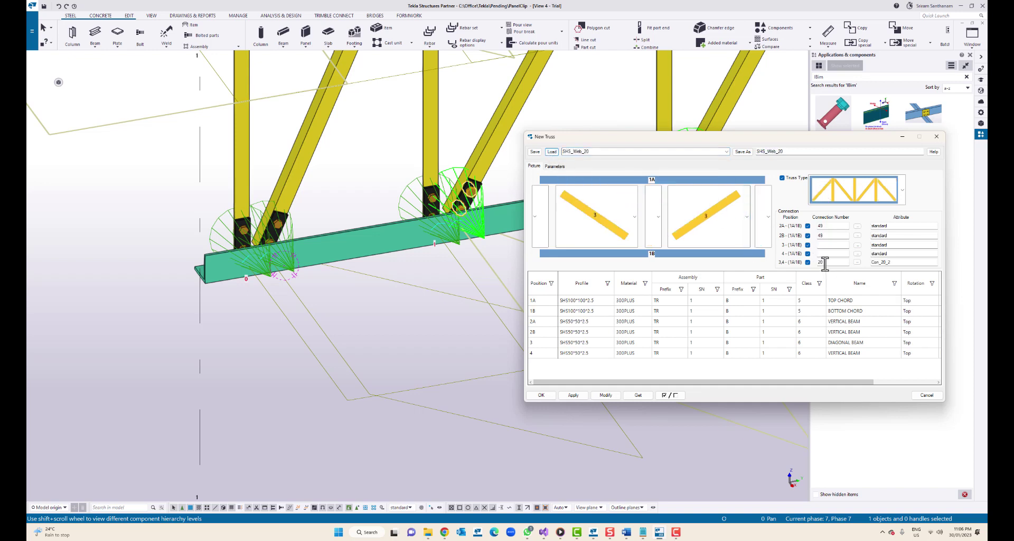
{"action": "left_click", "coordinate": [606, 396]}
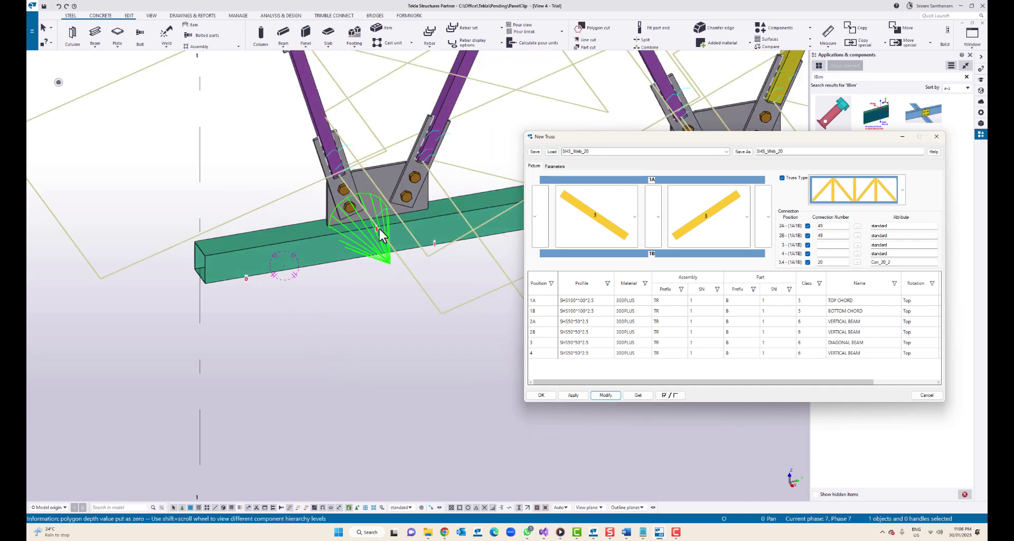
Load the SHS_Web_20_1 preset and apply it to the truss
{"action": "left_click", "coordinate": [727, 151]}
{"action": "left_click", "coordinate": [587, 222]}
{"action": "left_click", "coordinate": [551, 152]}
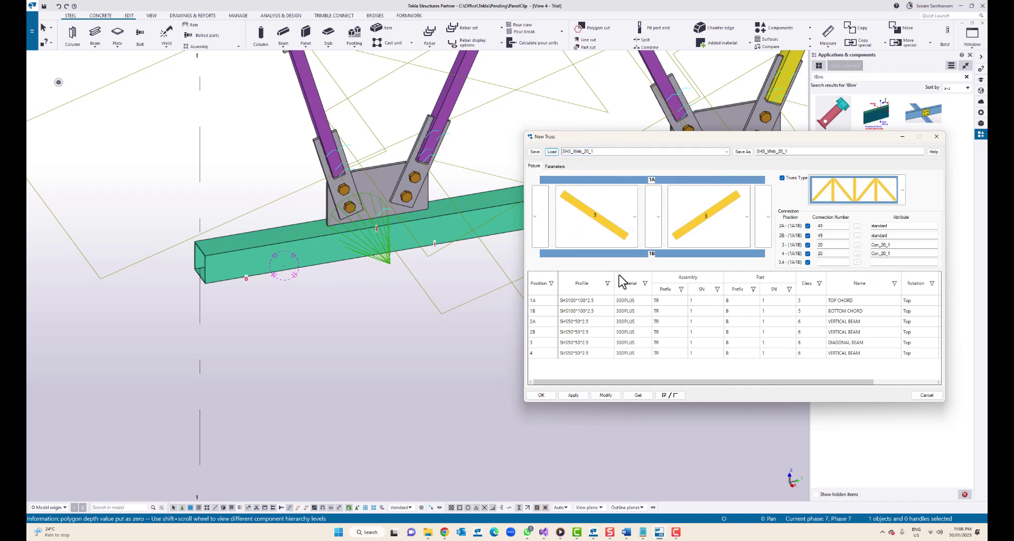
{"action": "left_click", "coordinate": [605, 395]}
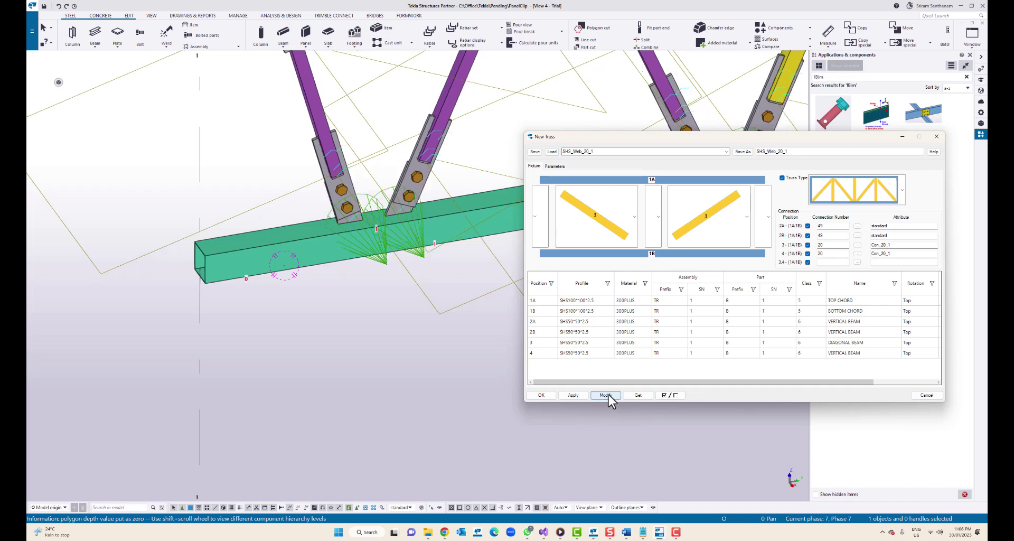
Reload the Angle_Con preset and rebuild the truss with EA100*100*10 chords and EA50*50*5 webs
{"action": "scroll", "coordinate": [326, 284], "scroll_direction": "down", "scroll_amount": 5}
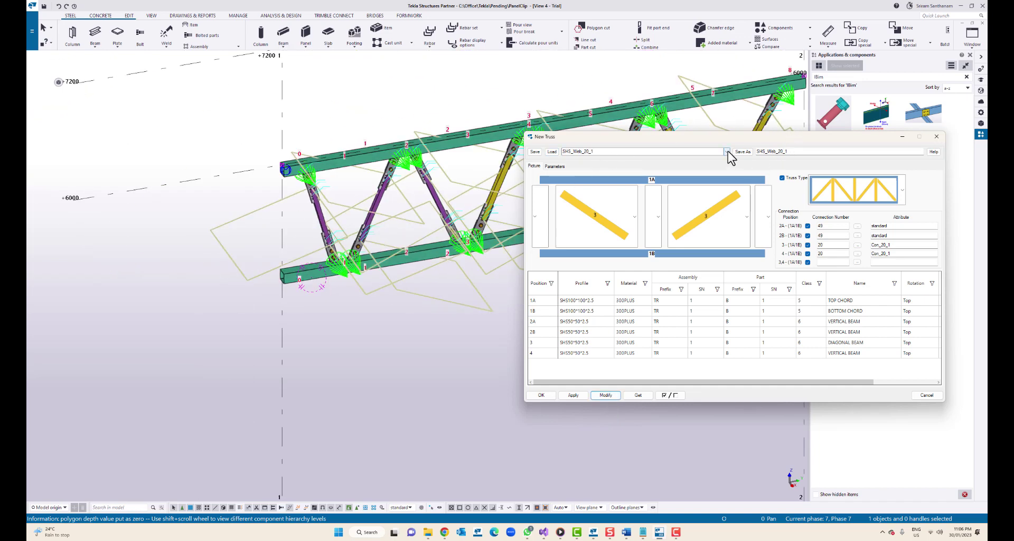
{"action": "left_click", "coordinate": [726, 152]}
{"action": "left_click", "coordinate": [571, 159]}
{"action": "left_click", "coordinate": [551, 152]}
{"action": "left_click", "coordinate": [605, 395]}
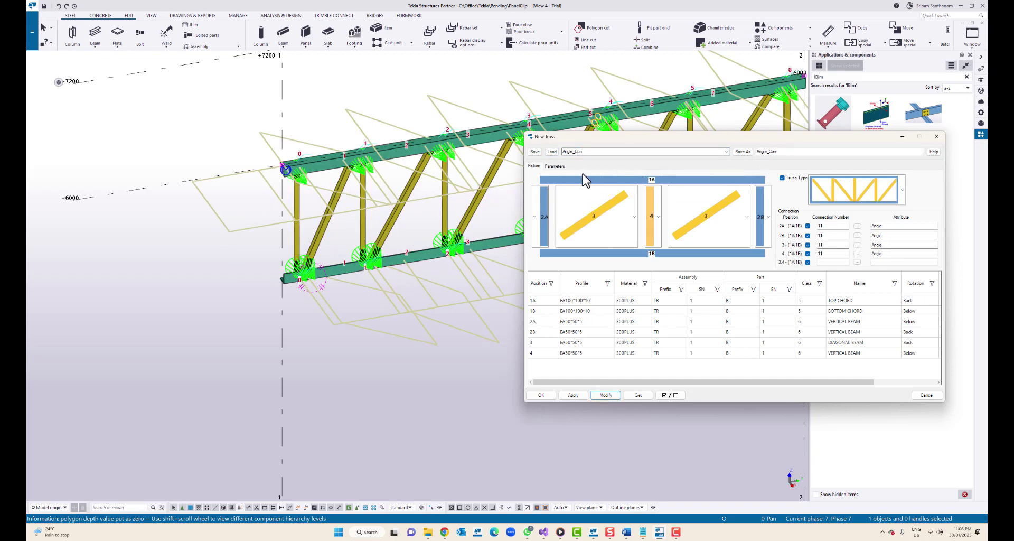
In the component top view, change the connection offset from -50 to -20 and update the truss
{"action": "left_click", "coordinate": [554, 166]}
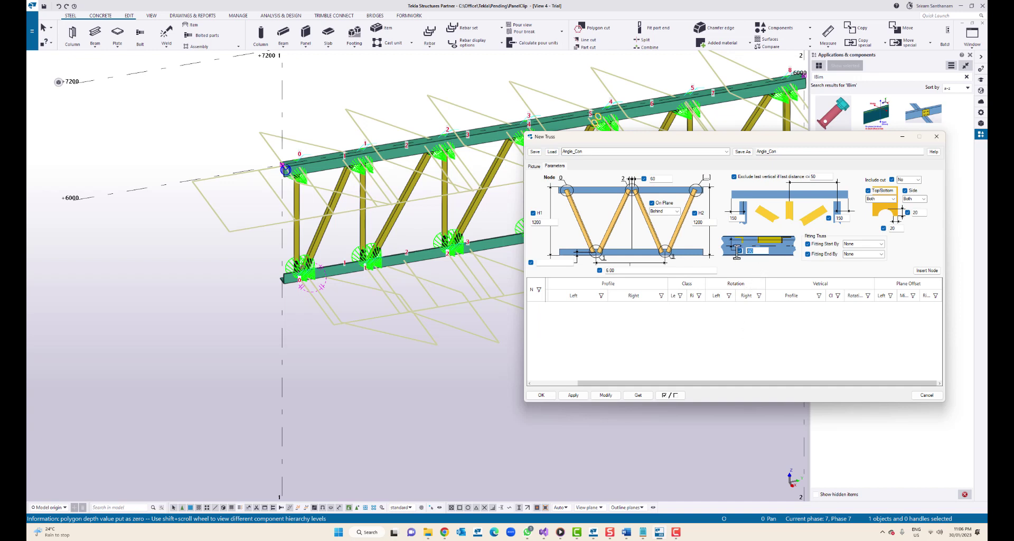
{"action": "left_click", "coordinate": [974, 47]}
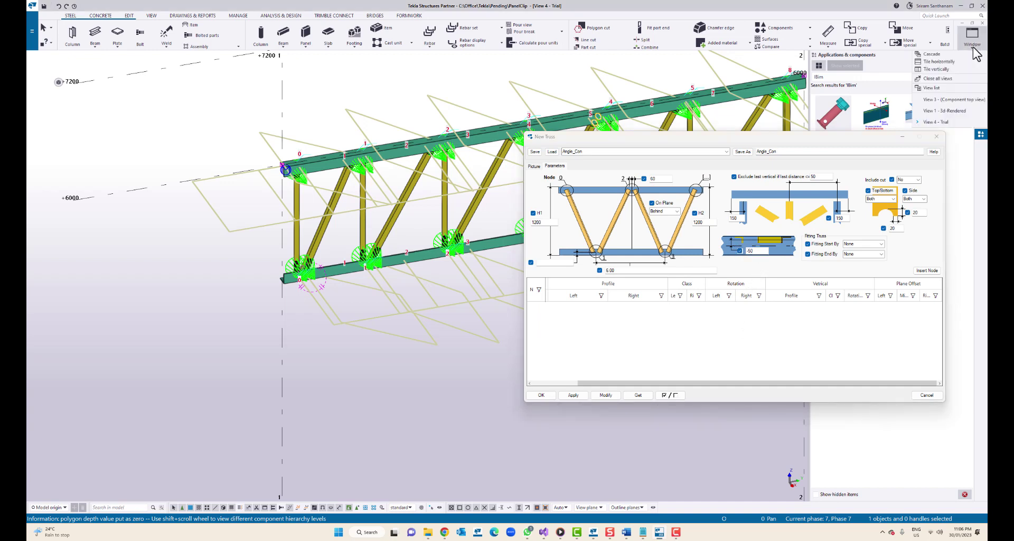
{"action": "left_click", "coordinate": [945, 99]}
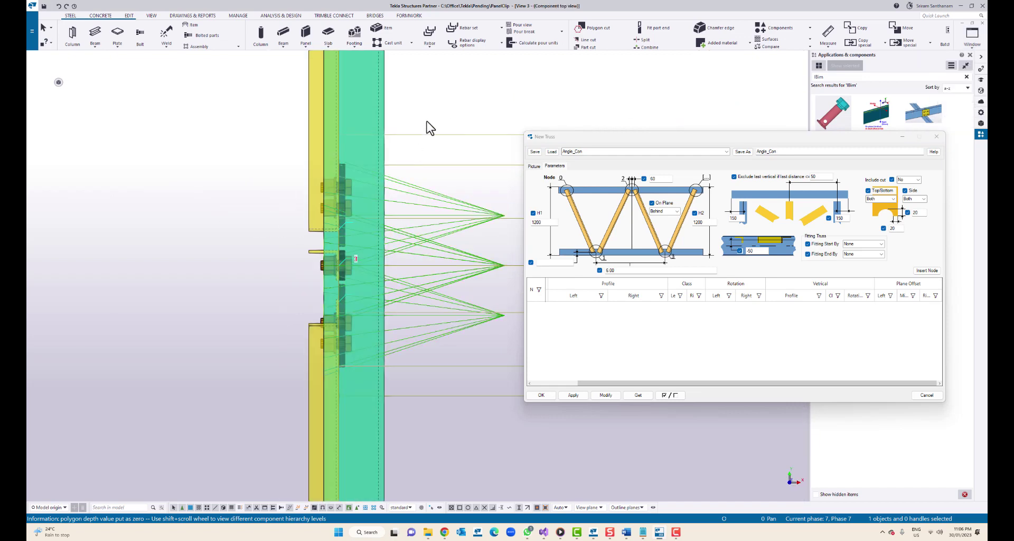
{"action": "left_click", "coordinate": [750, 252]}
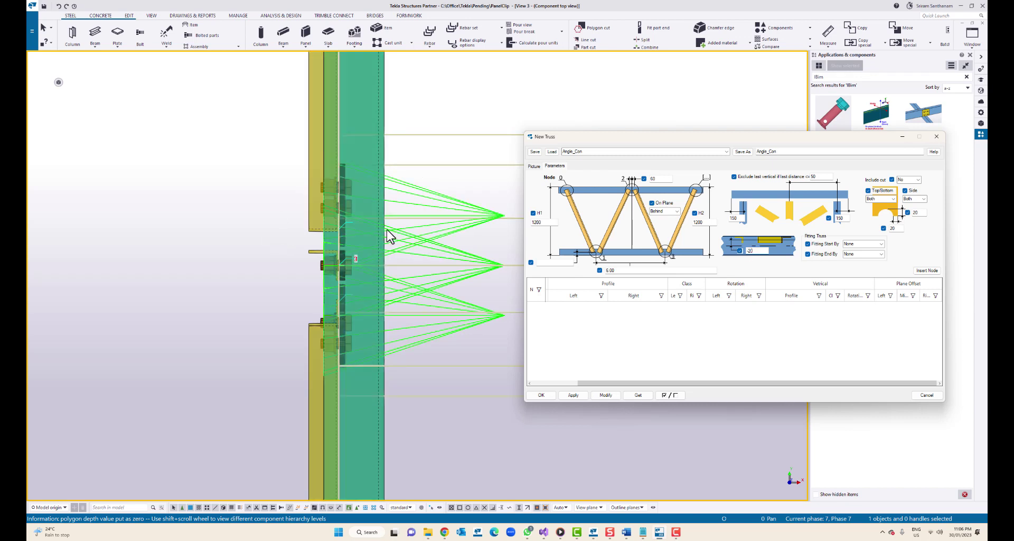
{"action": "left_click", "coordinate": [606, 395]}
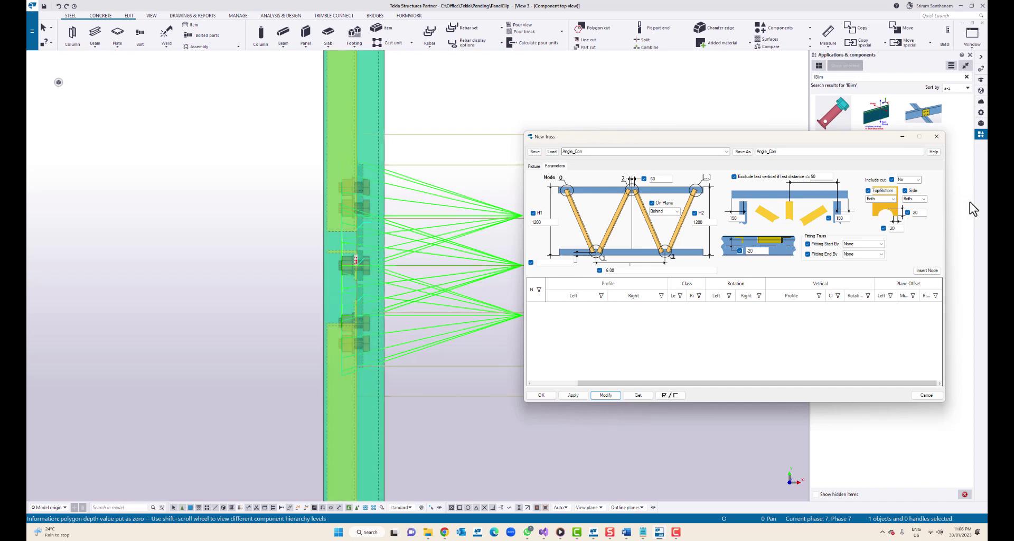
{"action": "scroll", "coordinate": [234, 211], "scroll_direction": "down", "scroll_amount": 4}
{"action": "scroll", "coordinate": [234, 211], "scroll_direction": "down", "scroll_amount": 5}
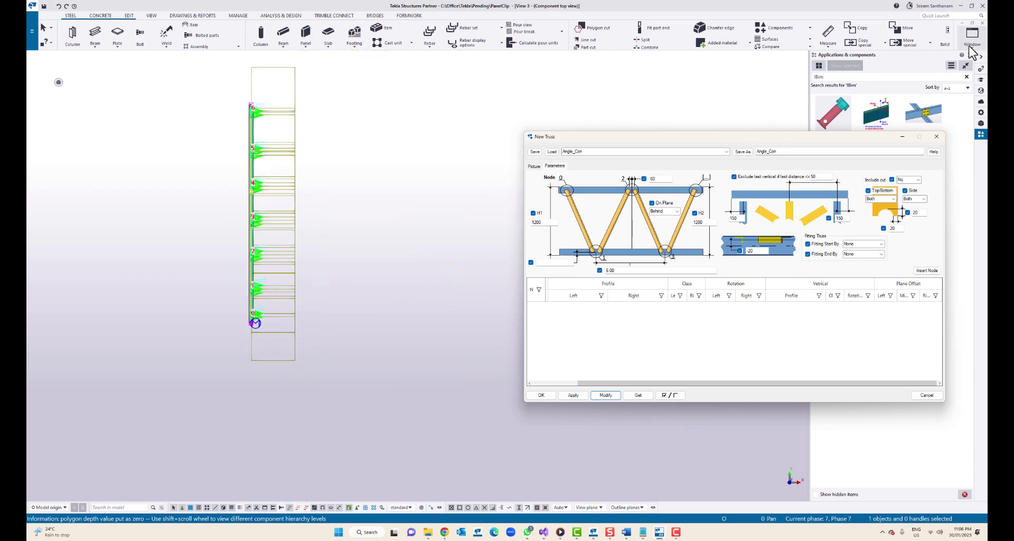
Switch to View 4 - Trial as a 2D plane view zoomed to the grid-3 column
{"action": "left_click", "coordinate": [971, 37]}
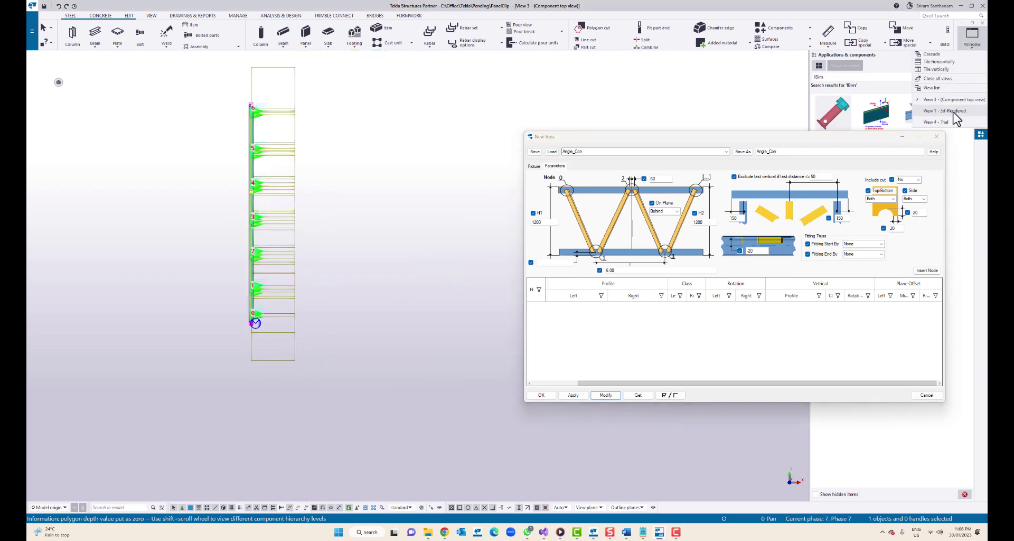
{"action": "left_click", "coordinate": [935, 121]}
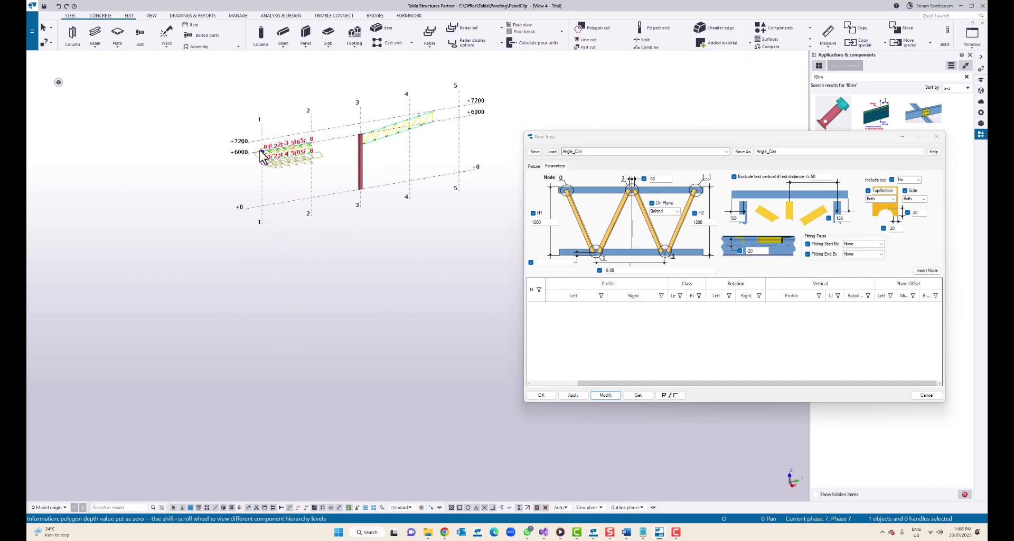
{"action": "scroll", "coordinate": [323, 131], "scroll_direction": "up", "scroll_amount": 3}
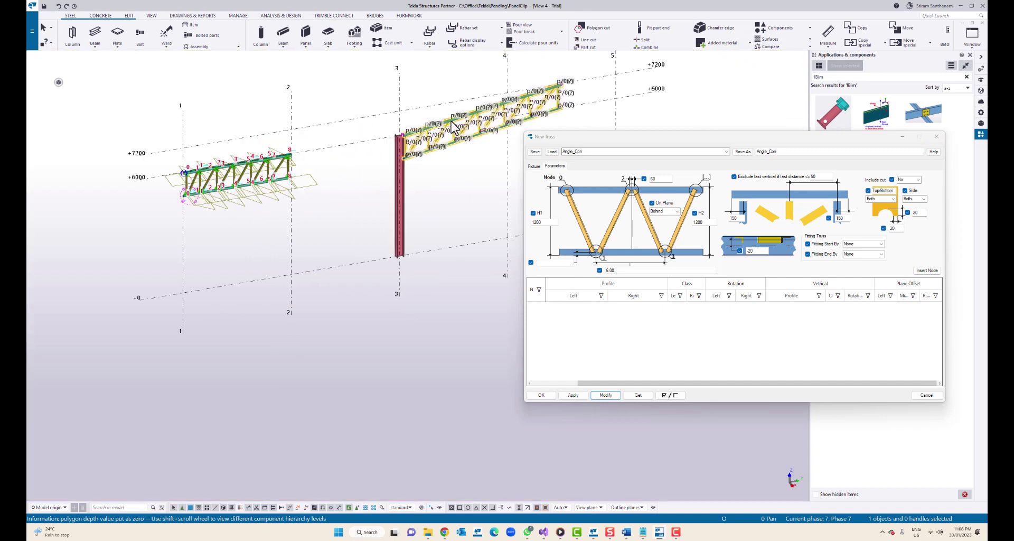
{"action": "left_click", "coordinate": [376, 114]}
{"action": "key", "text": "ctrl+p"}
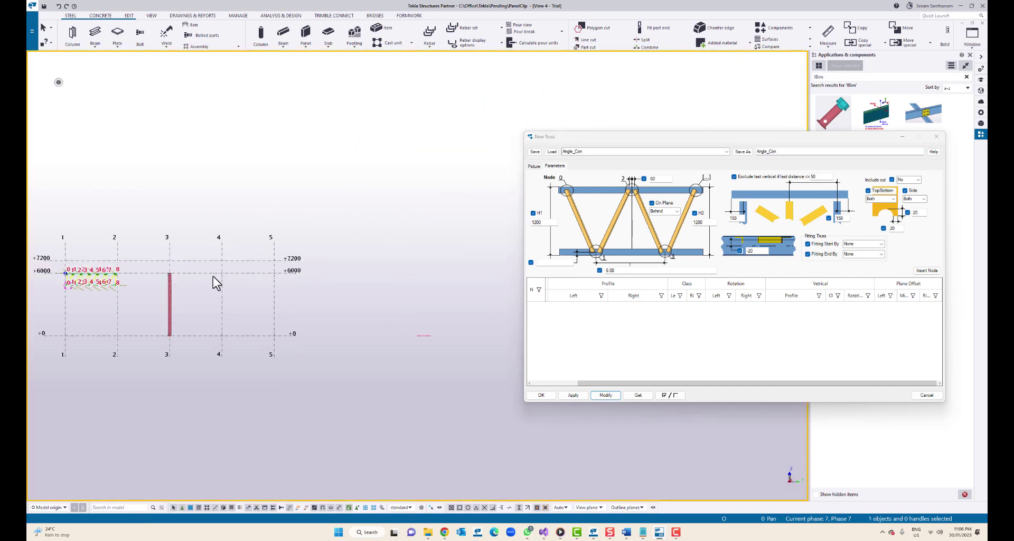
{"action": "scroll", "coordinate": [153, 294], "scroll_direction": "up", "scroll_amount": 5}
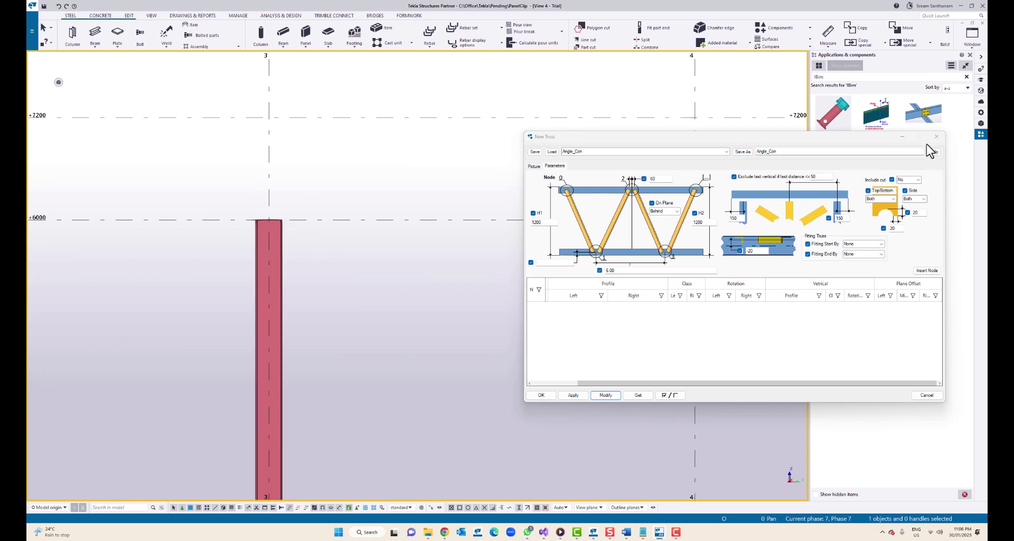
{"action": "left_click_drag", "start_coordinate": [872, 138], "coordinate": [778, 223]}
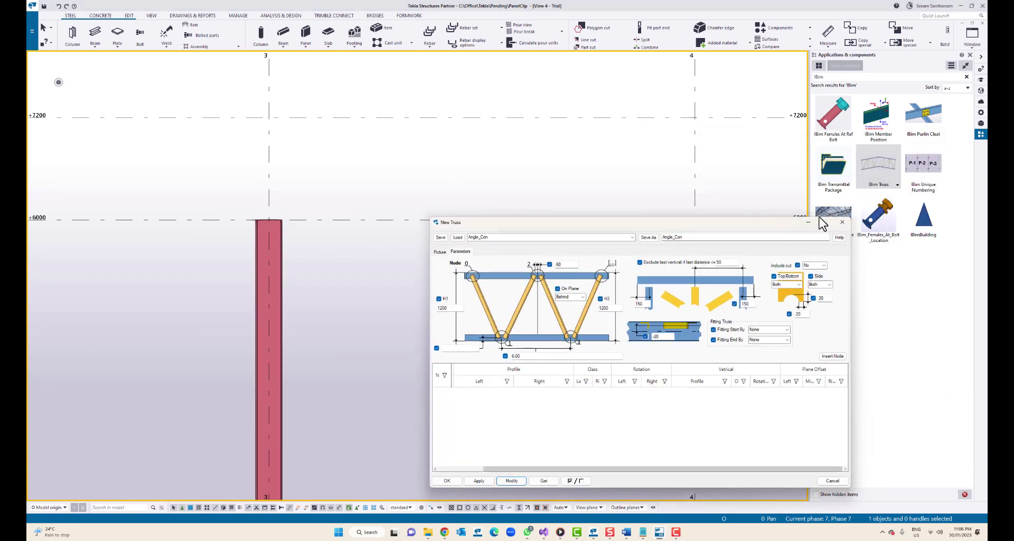
Create an IBim Truss from the grid-3 column top at +6000 to grid 5 at +7200
{"action": "left_click", "coordinate": [887, 169]}
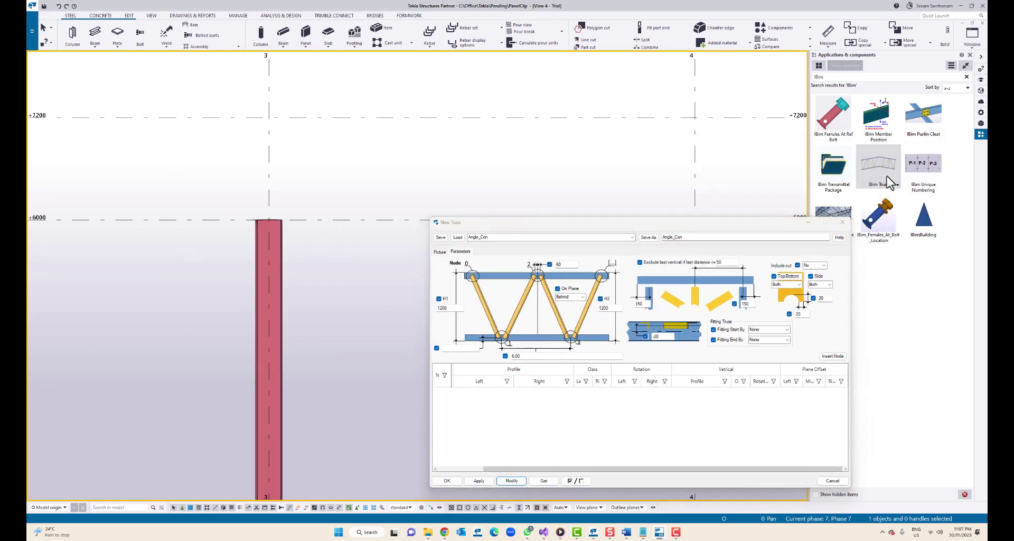
{"action": "left_click", "coordinate": [281, 220]}
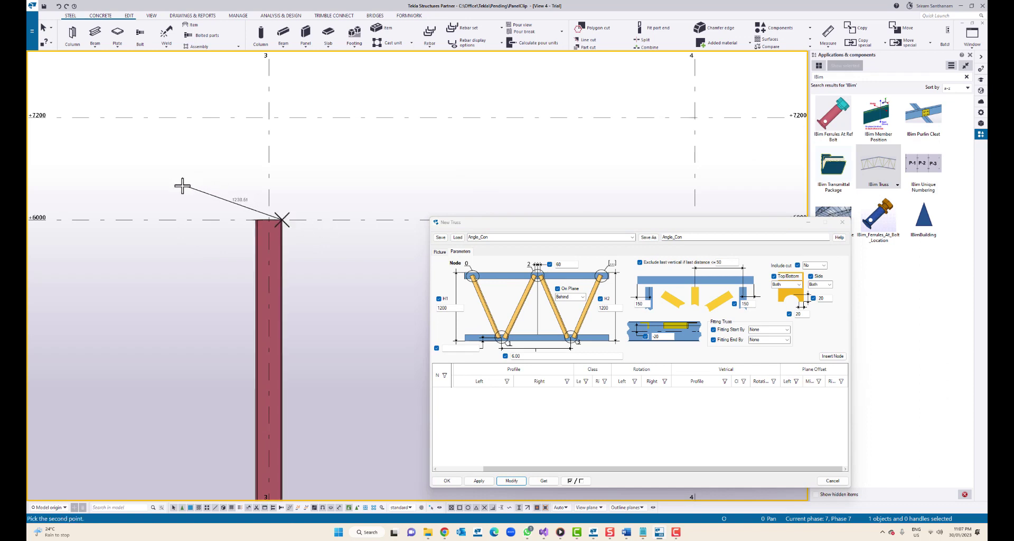
{"action": "scroll", "coordinate": [183, 186], "scroll_direction": "down", "scroll_amount": 4}
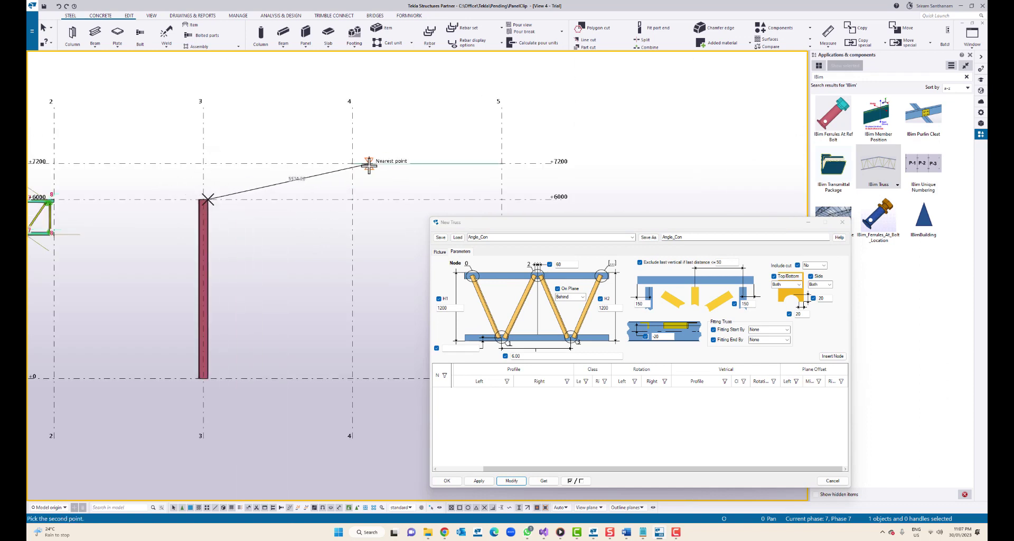
{"action": "left_click", "coordinate": [496, 162]}
{"action": "scroll", "coordinate": [240, 247], "scroll_direction": "up", "scroll_amount": 5}
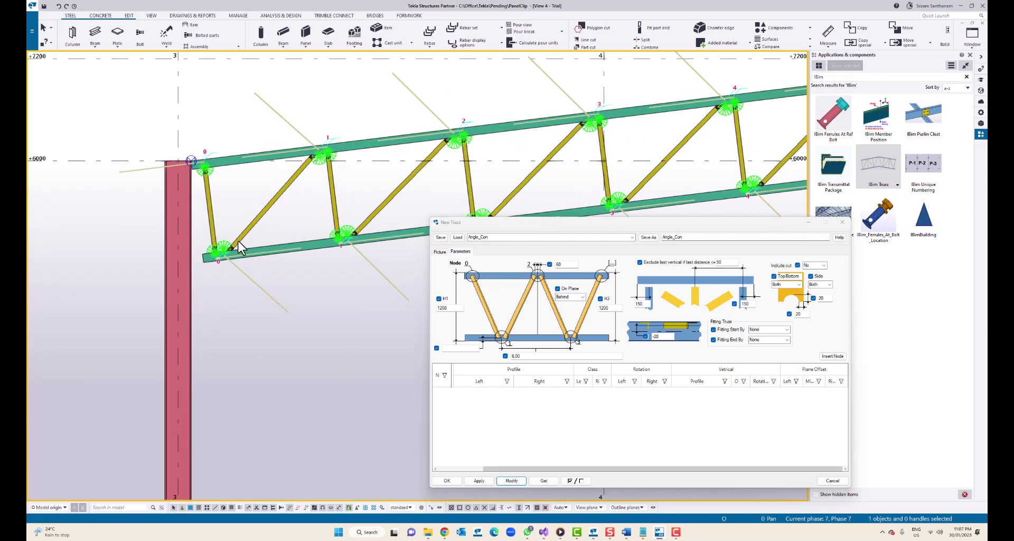
{"action": "scroll", "coordinate": [201, 195], "scroll_direction": "up", "scroll_amount": 4}
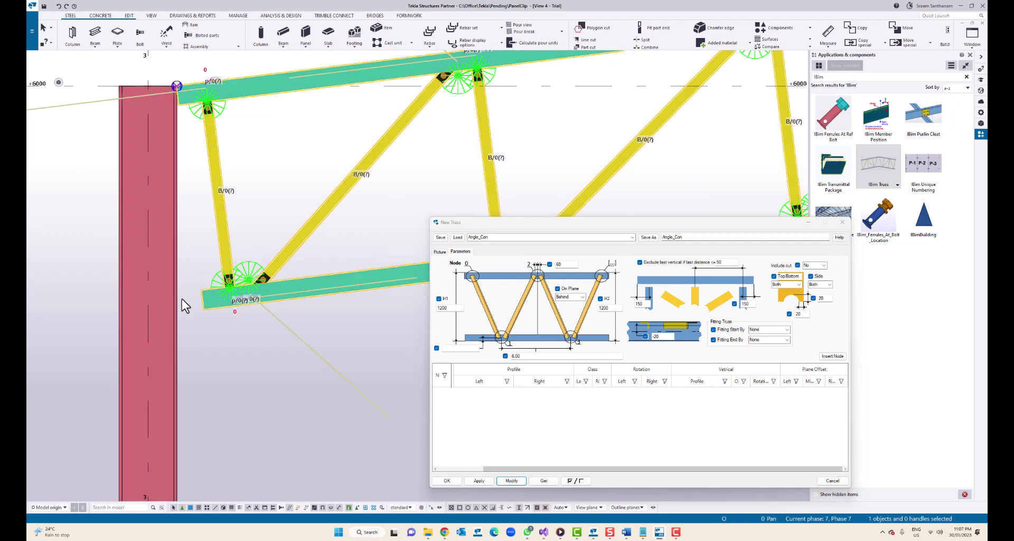
{"action": "left_click_drag", "start_coordinate": [545, 225], "coordinate": [483, 120]}
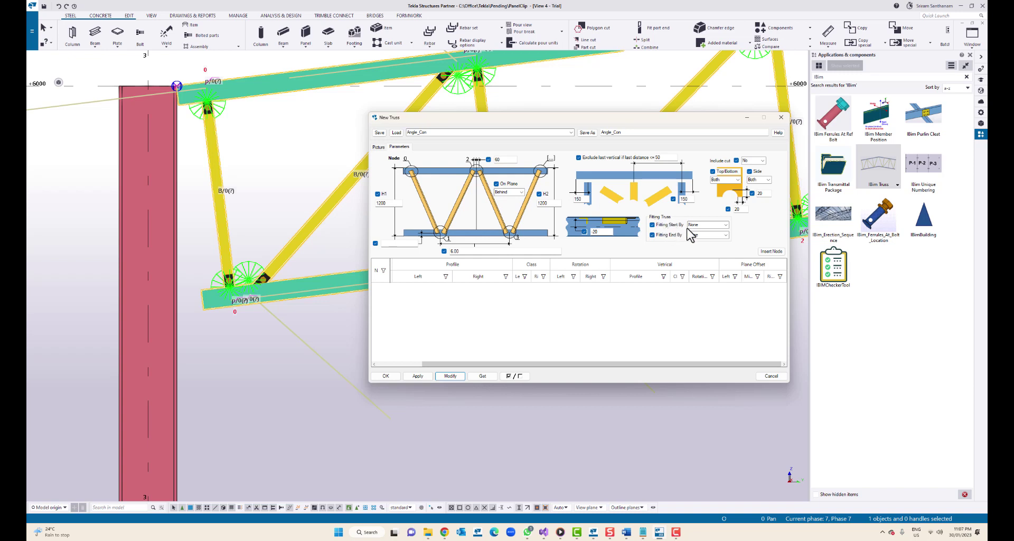
Set the truss's Fitting Start By and Fitting End By to Top Chord and apply
{"action": "left_click", "coordinate": [724, 225]}
{"action": "left_click", "coordinate": [707, 237]}
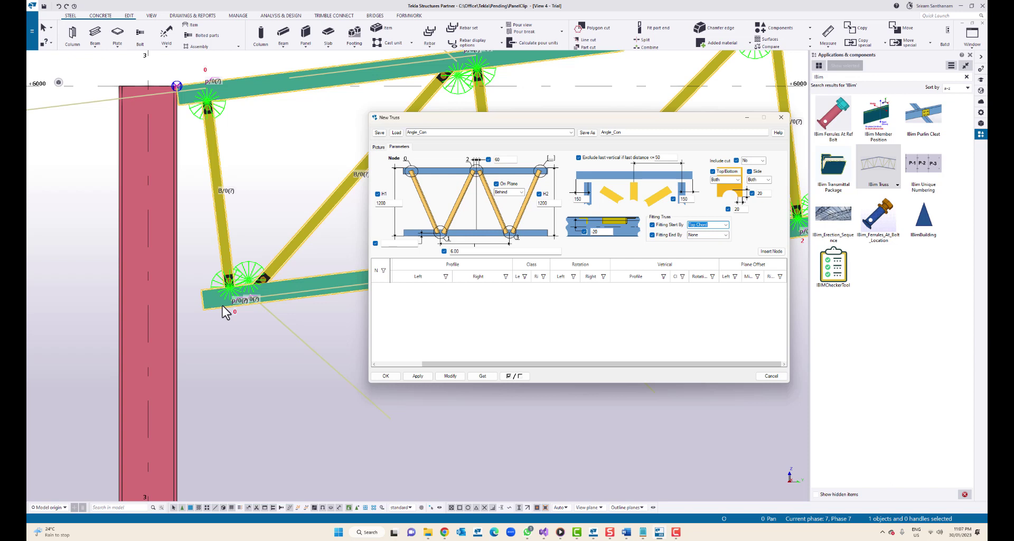
{"action": "left_click", "coordinate": [724, 234]}
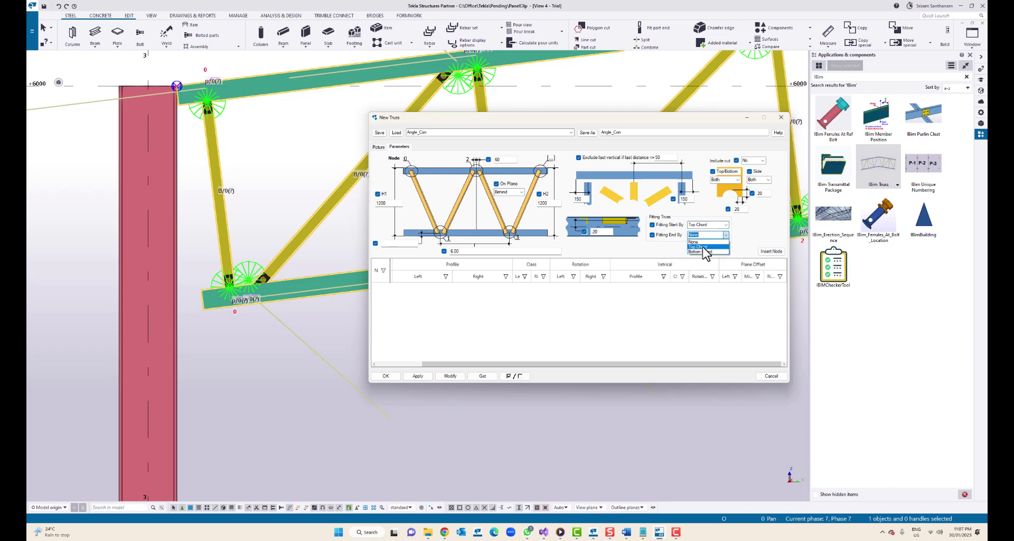
{"action": "left_click", "coordinate": [700, 246]}
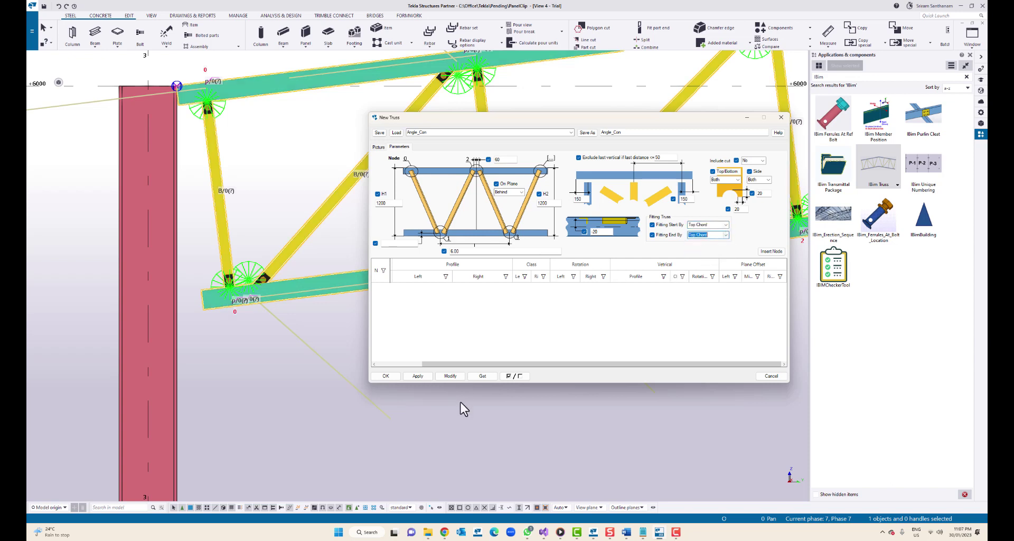
{"action": "left_click", "coordinate": [450, 376]}
Change the grid 1–2 truss's H2 end height to 1500 so its top chord slopes
{"action": "scroll", "coordinate": [159, 204], "scroll_direction": "down", "scroll_amount": 5}
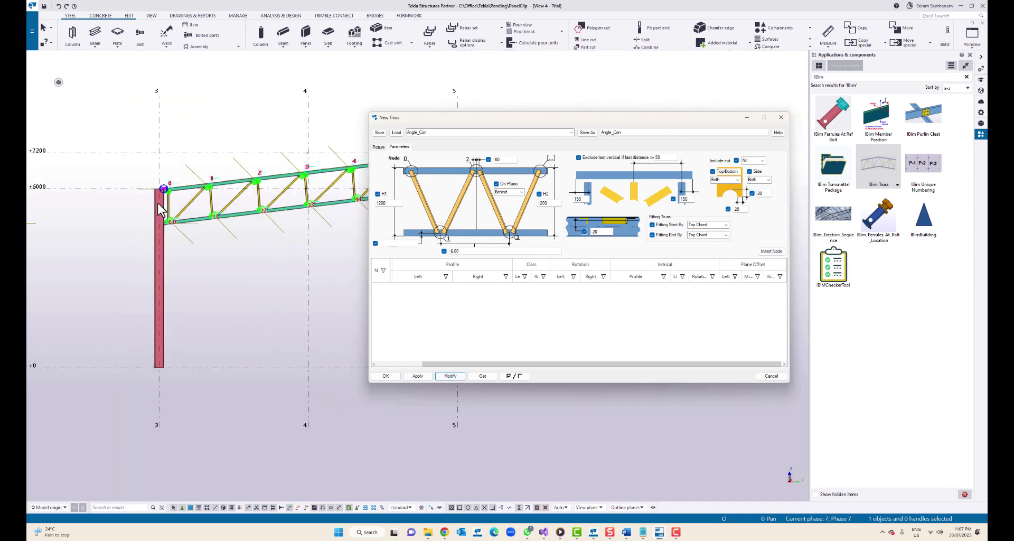
{"action": "scroll", "coordinate": [161, 203], "scroll_direction": "down", "scroll_amount": 3}
{"action": "scroll", "coordinate": [211, 211], "scroll_direction": "up", "scroll_amount": 10}
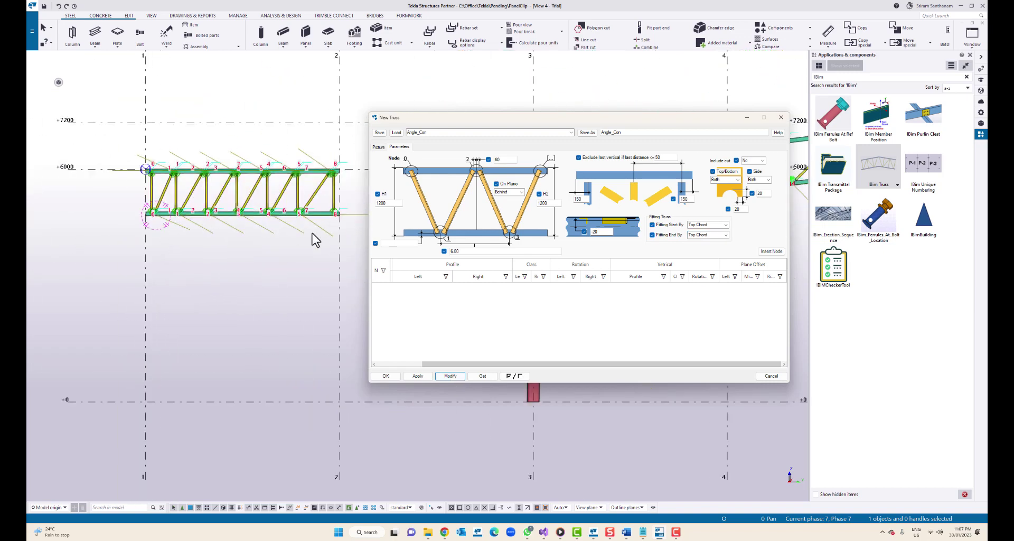
{"action": "scroll", "coordinate": [320, 241], "scroll_direction": "down", "scroll_amount": 5}
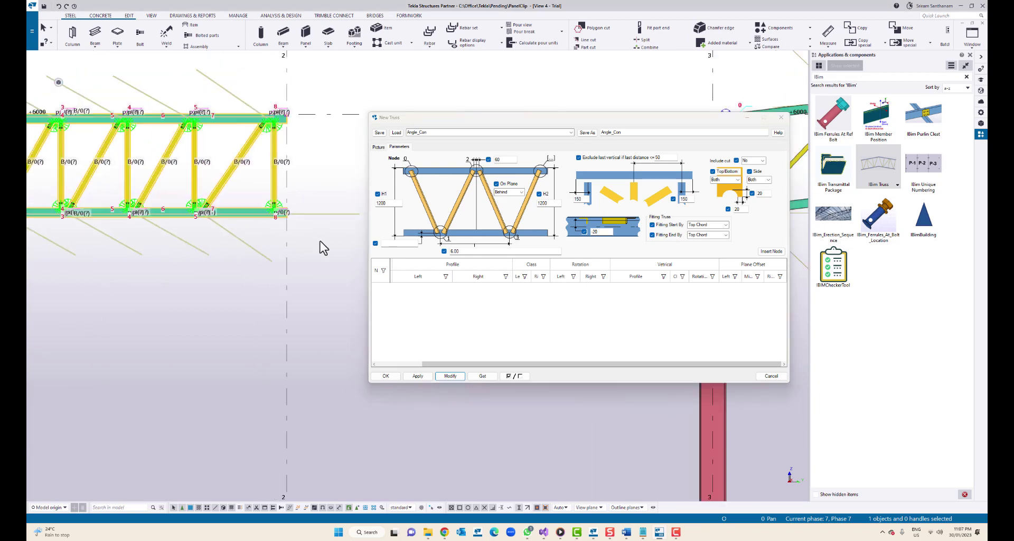
{"action": "double_click", "coordinate": [274, 171]}
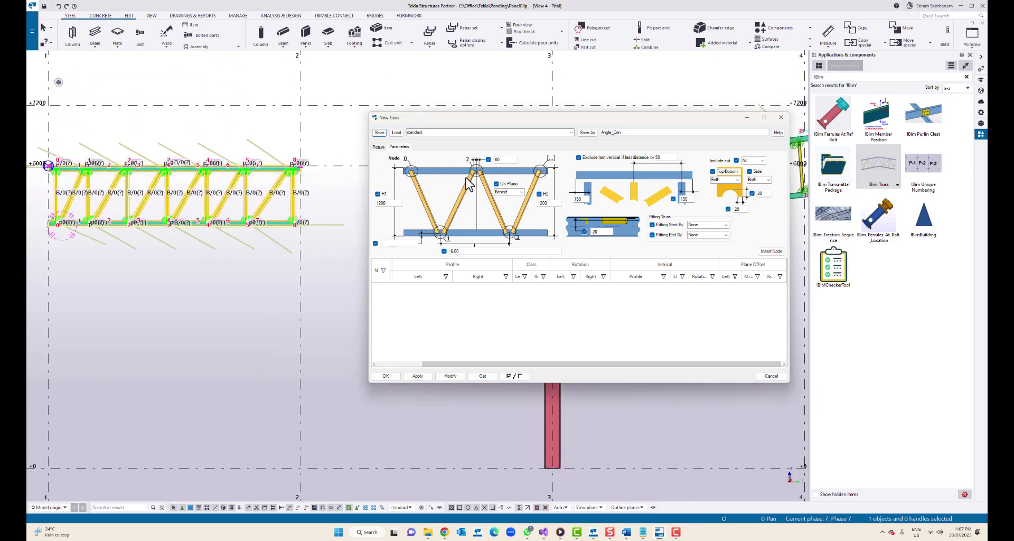
{"action": "double_click", "coordinate": [548, 204]}
{"action": "type", "text": "1500"}
{"action": "left_click", "coordinate": [454, 375]}
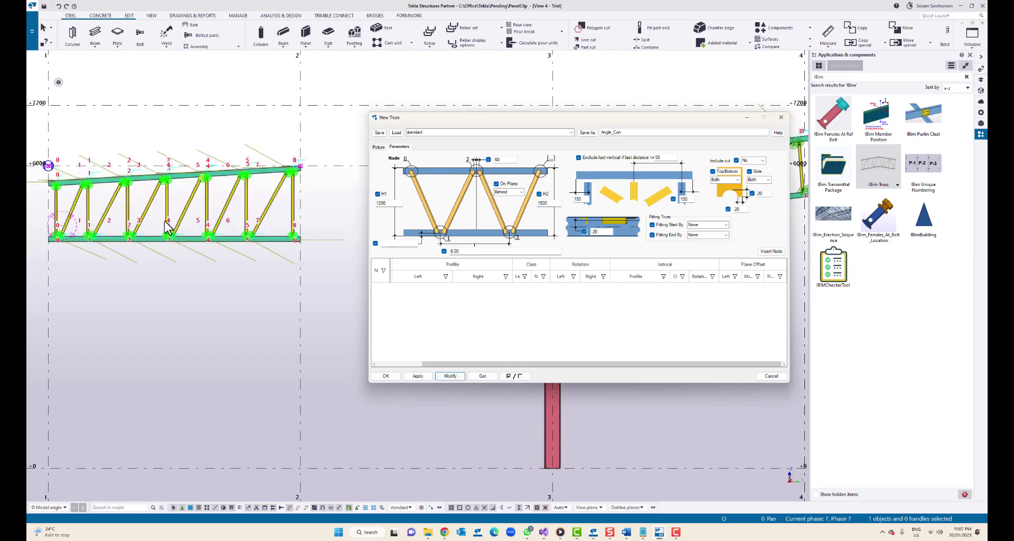